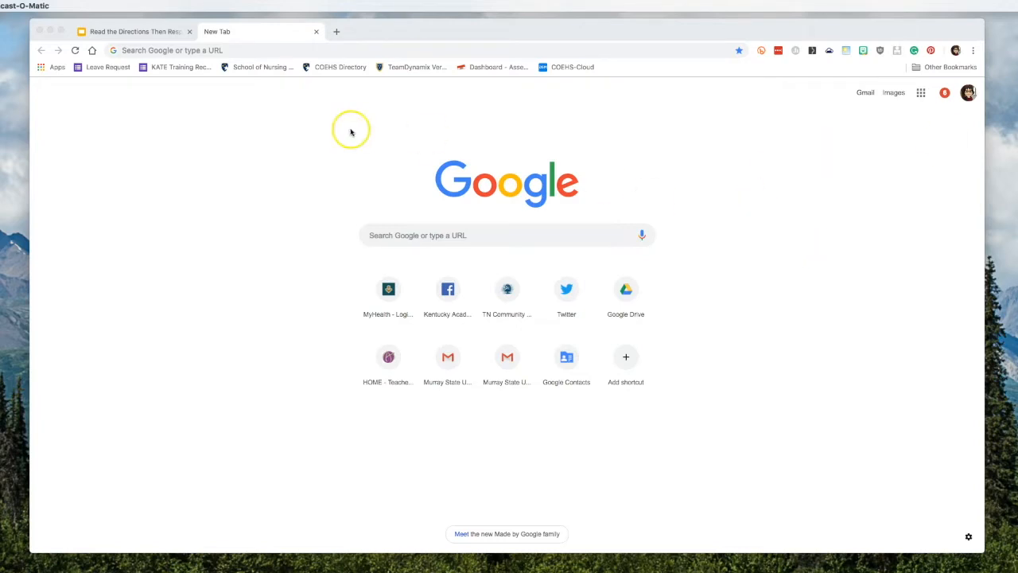
# Step: Create a new blank presentation via slides.google.com/create in the new Chrome tab
pyautogui.click(300, 51)
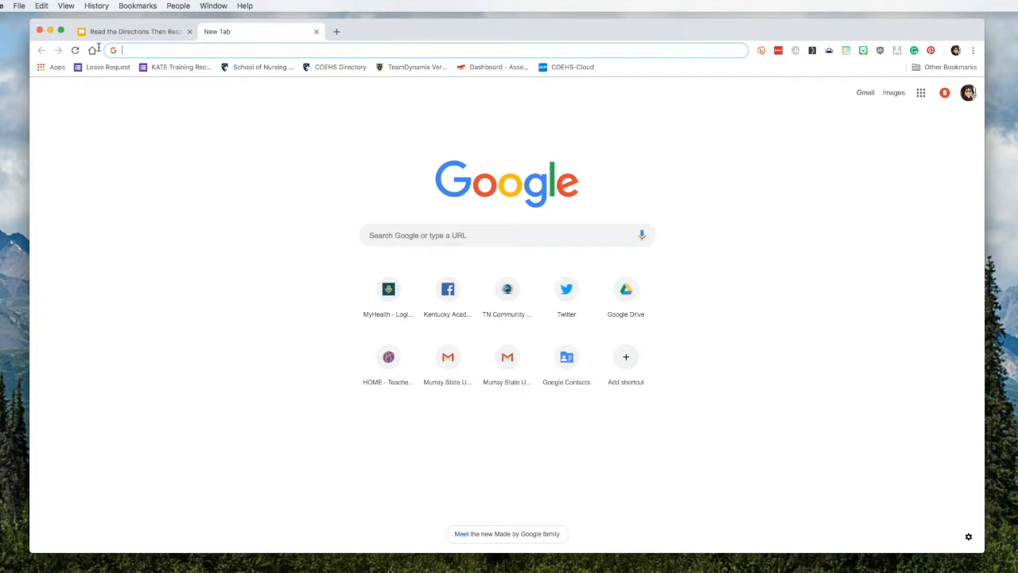
pyautogui.write('slides.google.com/create')
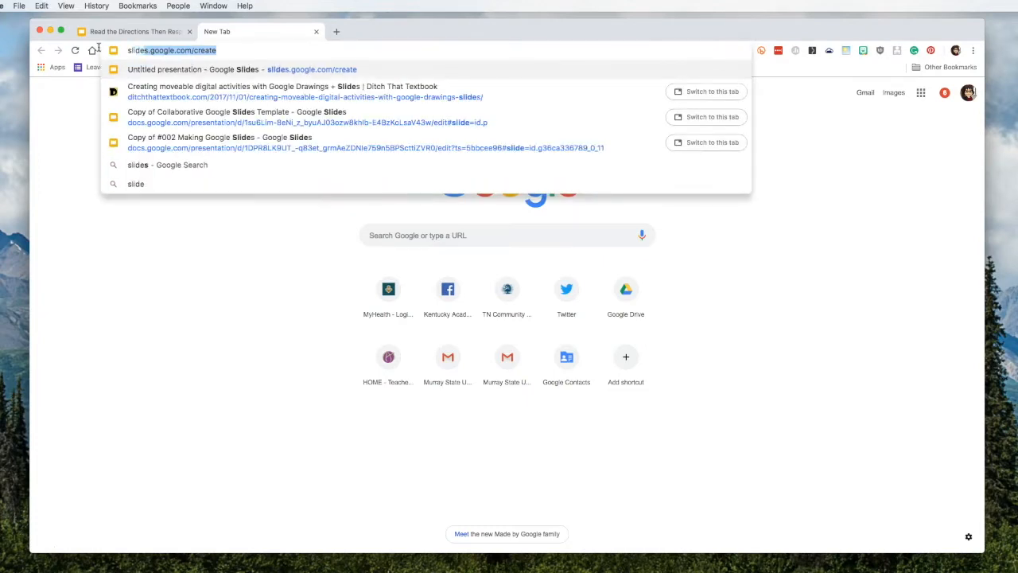
pyautogui.press('Return')
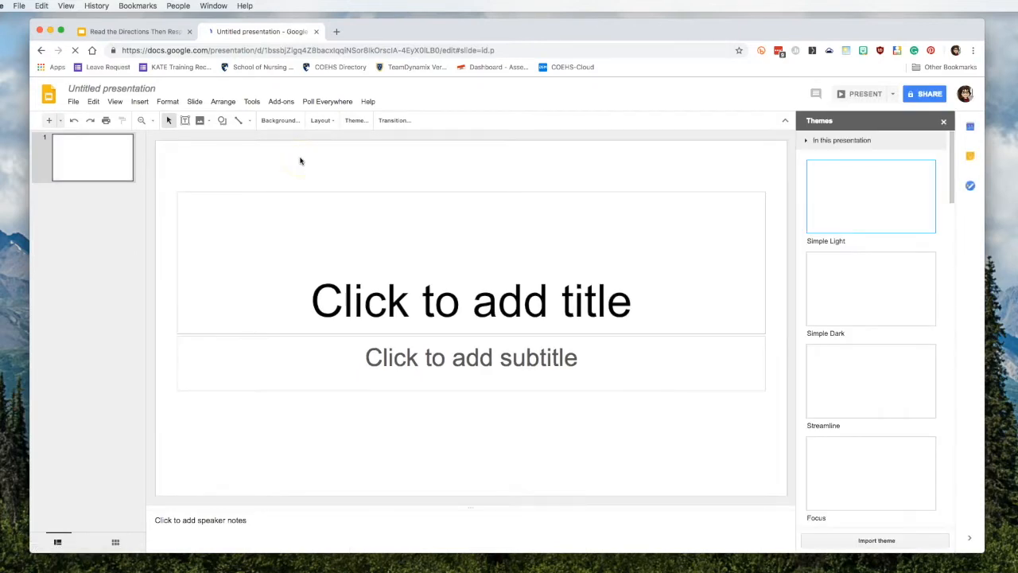
# Step: Close the Themes panel and type 'Add a selfie or an image' into the slide title
pyautogui.click(943, 121)
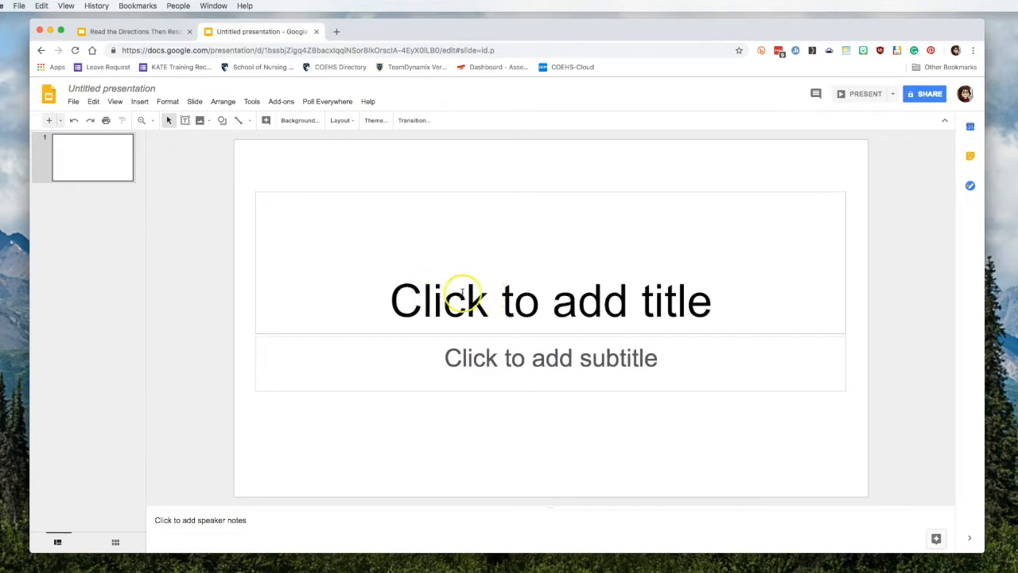
pyautogui.click(495, 300)
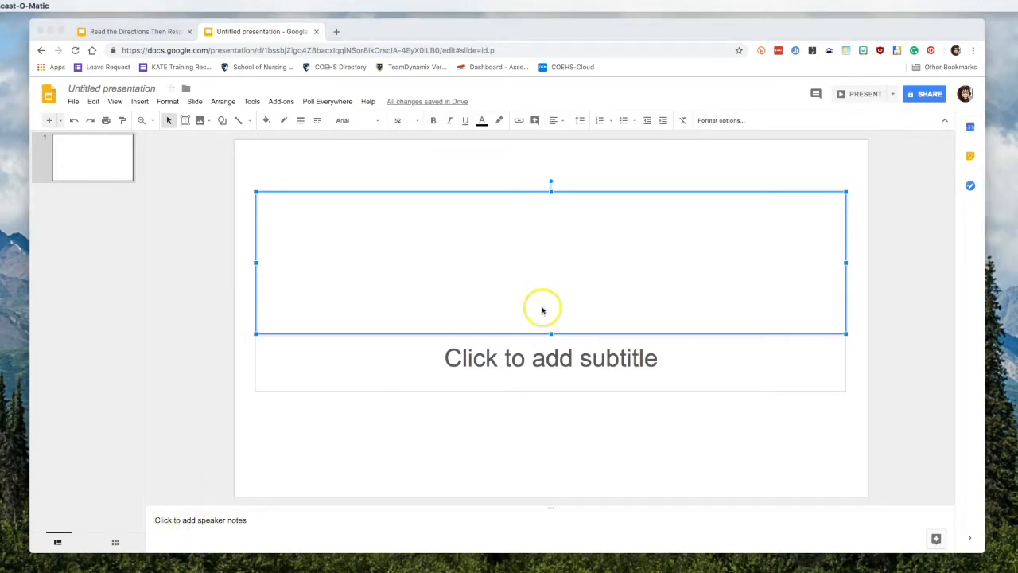
pyautogui.click(547, 293)
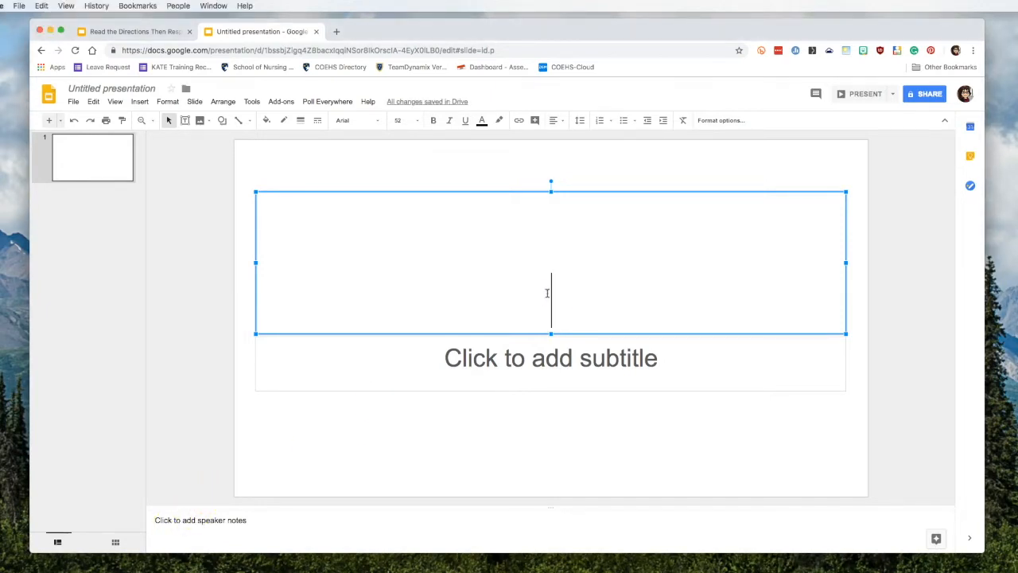
pyautogui.write('A')
pyautogui.press('BackSpace')
pyautogui.write('Add a selfie or an im')
pyautogui.write('age')
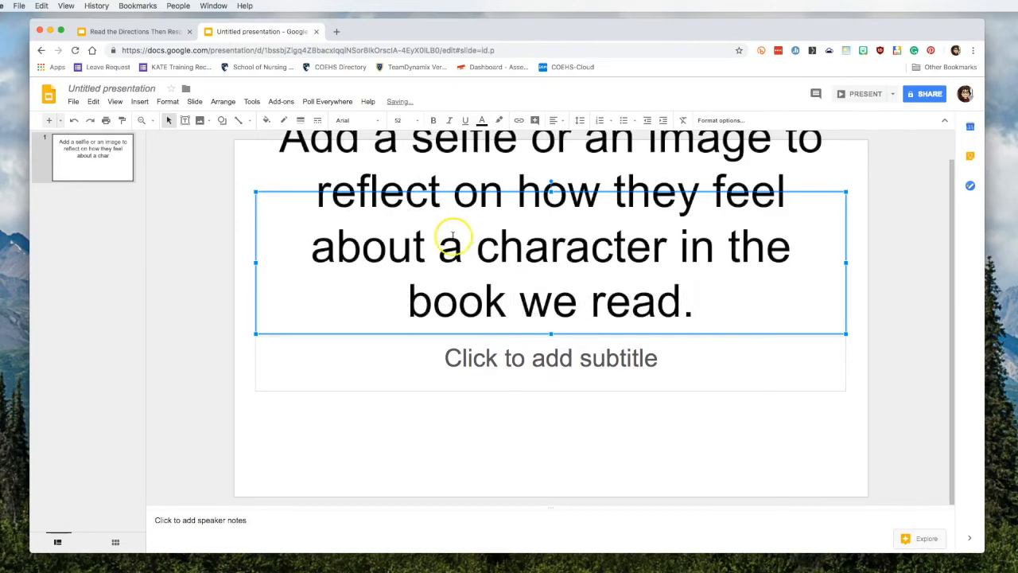
# Step: Set the whole title text to 36 pt
pyautogui.moveTo(277, 141); pyautogui.dragTo(707, 318)
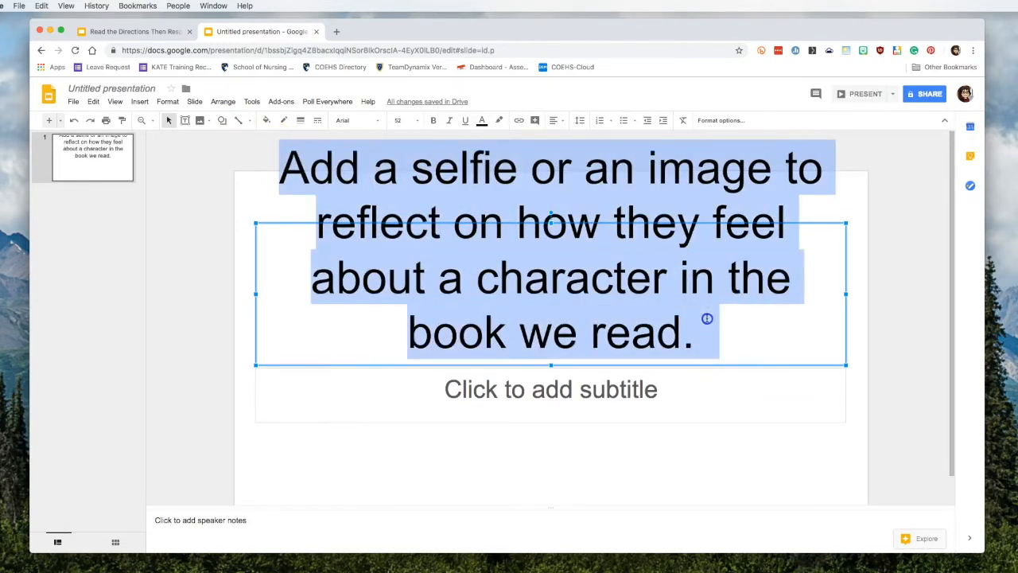
pyautogui.click(405, 120)
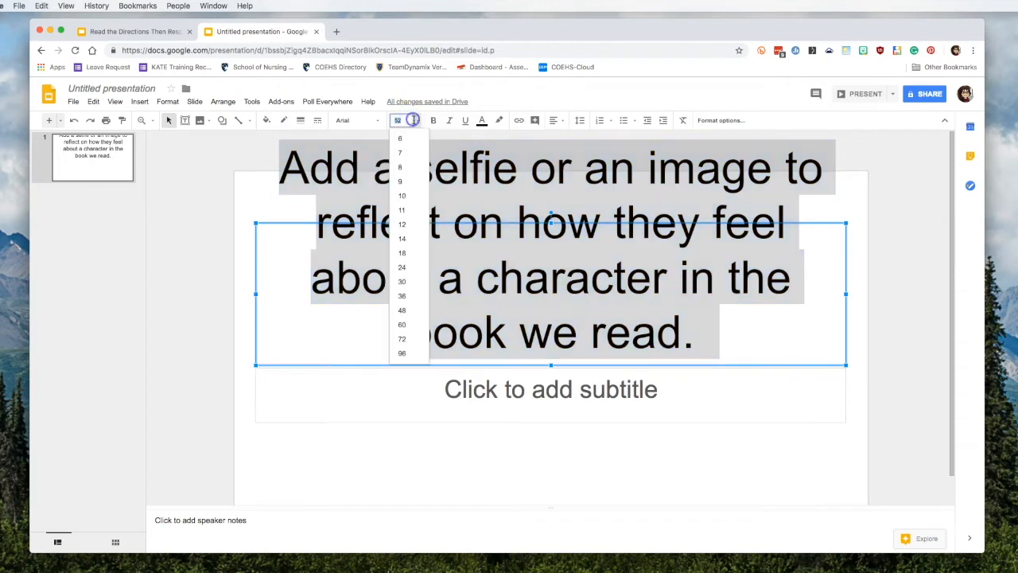
pyautogui.click(402, 295)
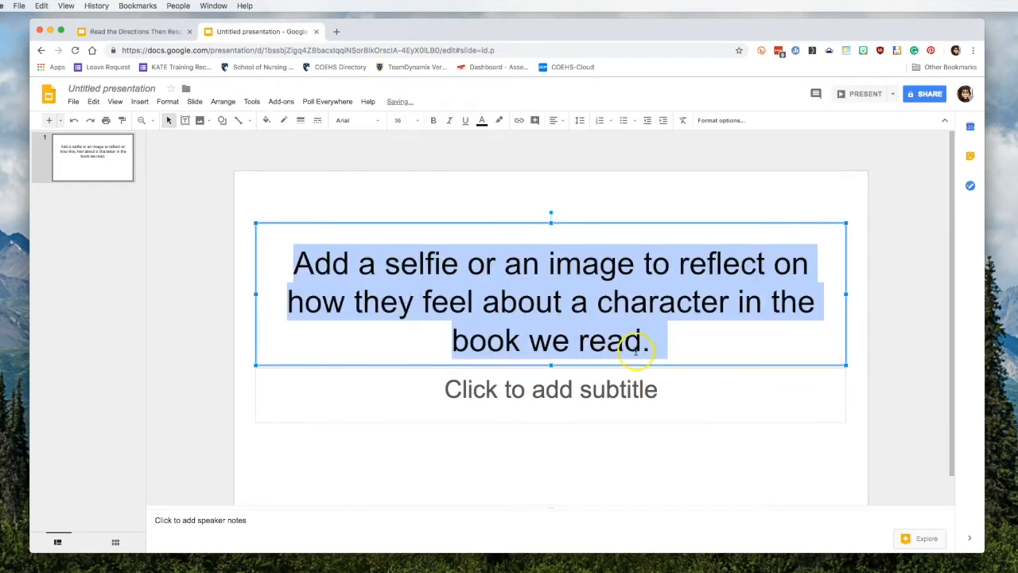
# Step: Paste the instruction lines into the subtitle and add 'Add why they feel this way.'
pyautogui.click(577, 389)
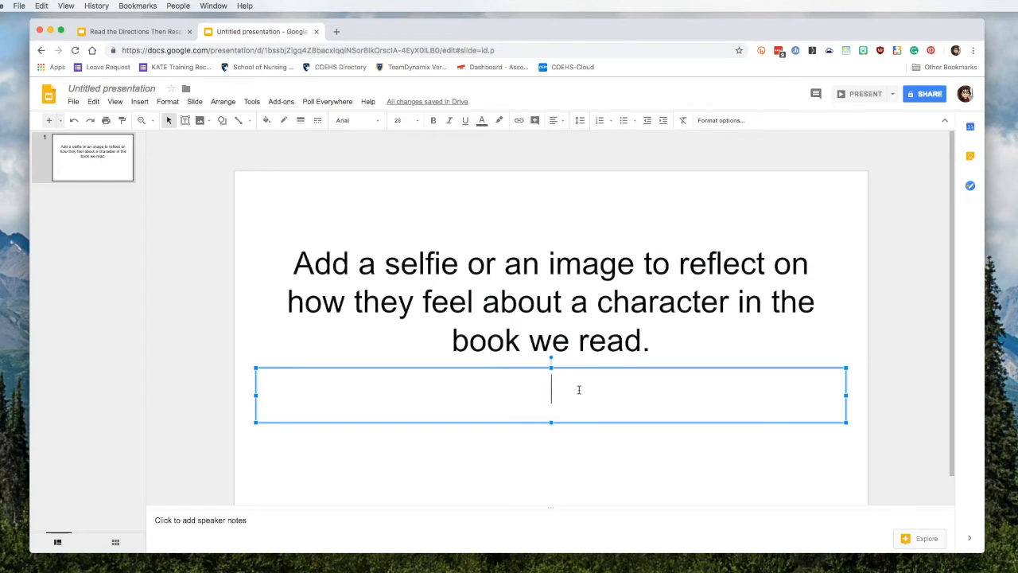
pyautogui.write('Add the name of the character we are reflecting about.  Add your name to the speaker’s notes.')
pyautogui.press('Up')
pyautogui.write('Add why they feel this way.')
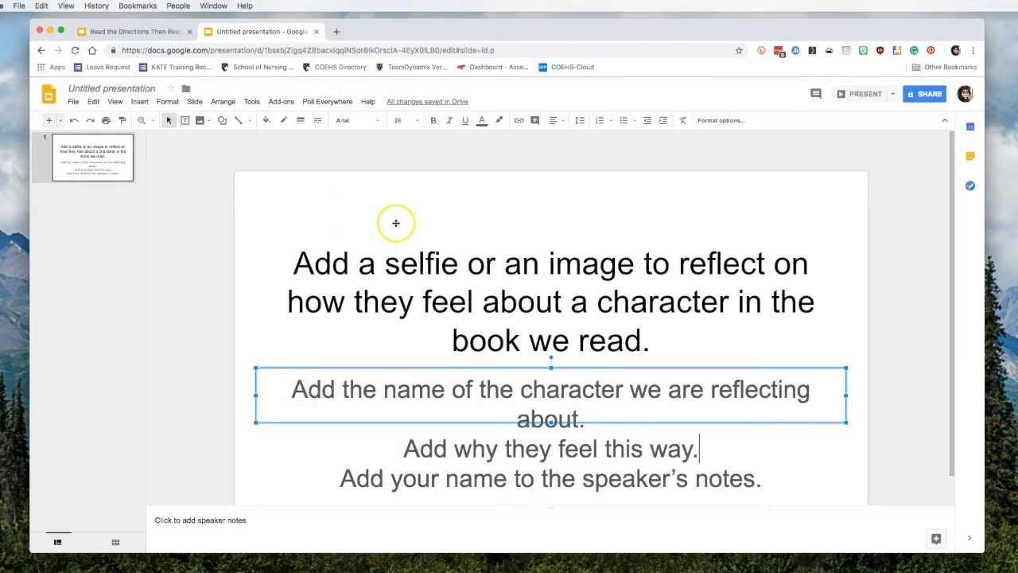
# Step: Rename the deck 'reflect on how they feel about a character' and open Google Classroom in a new tab
pyautogui.click(112, 88)
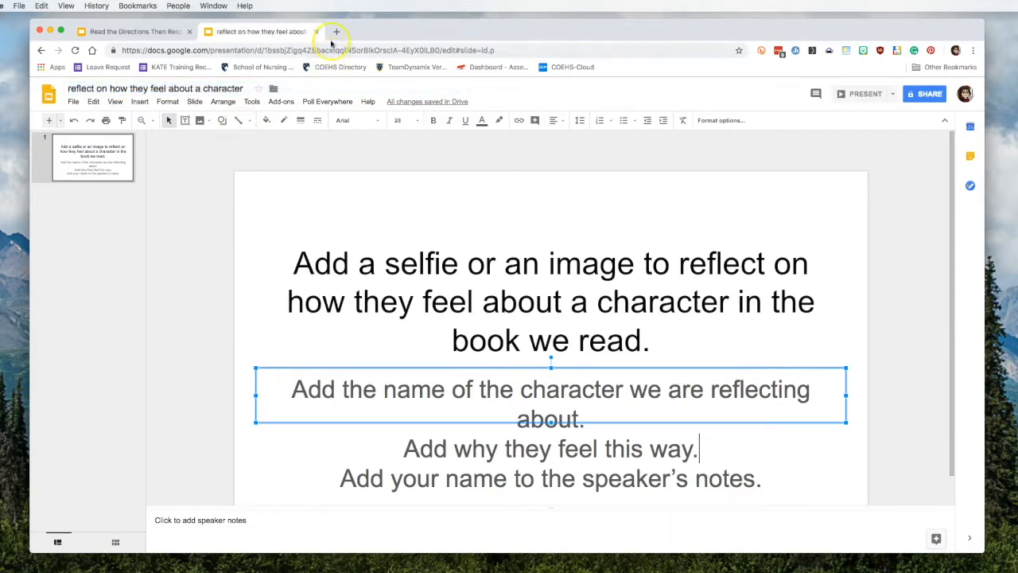
pyautogui.click(336, 32)
pyautogui.write('classroom')
pyautogui.press('Return')
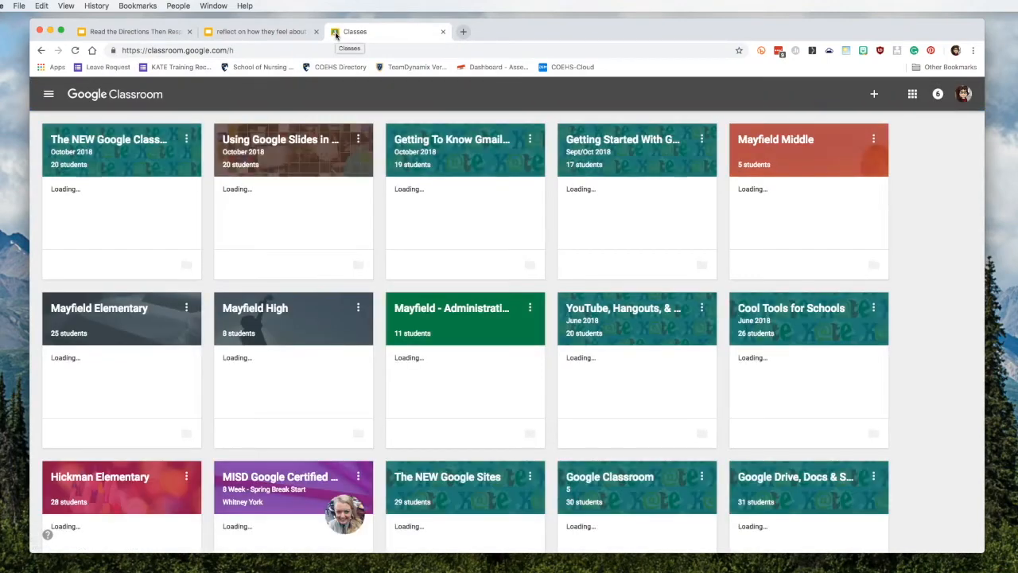
pyautogui.click(253, 34)
pyautogui.click(928, 95)
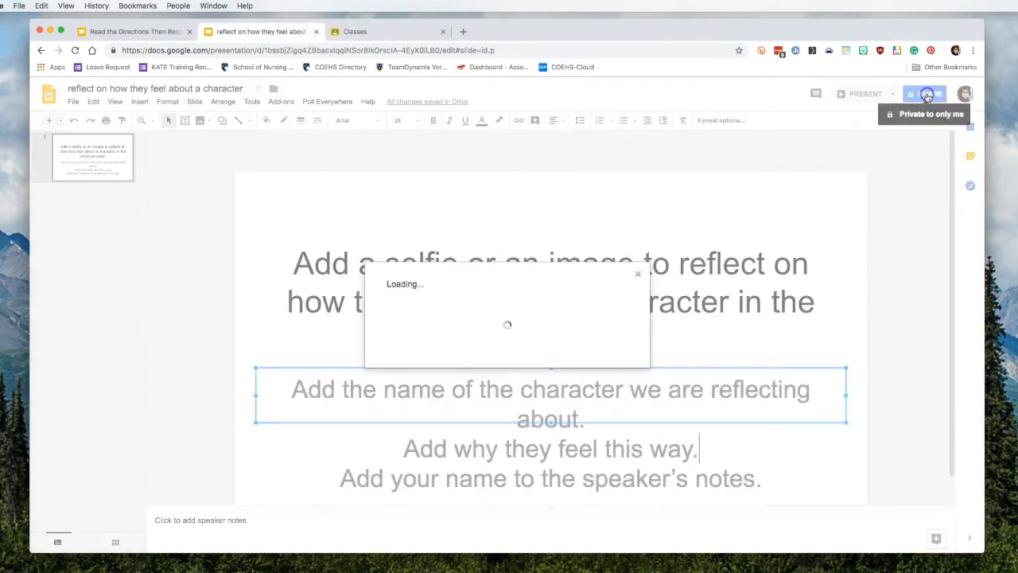
pyautogui.click(491, 310)
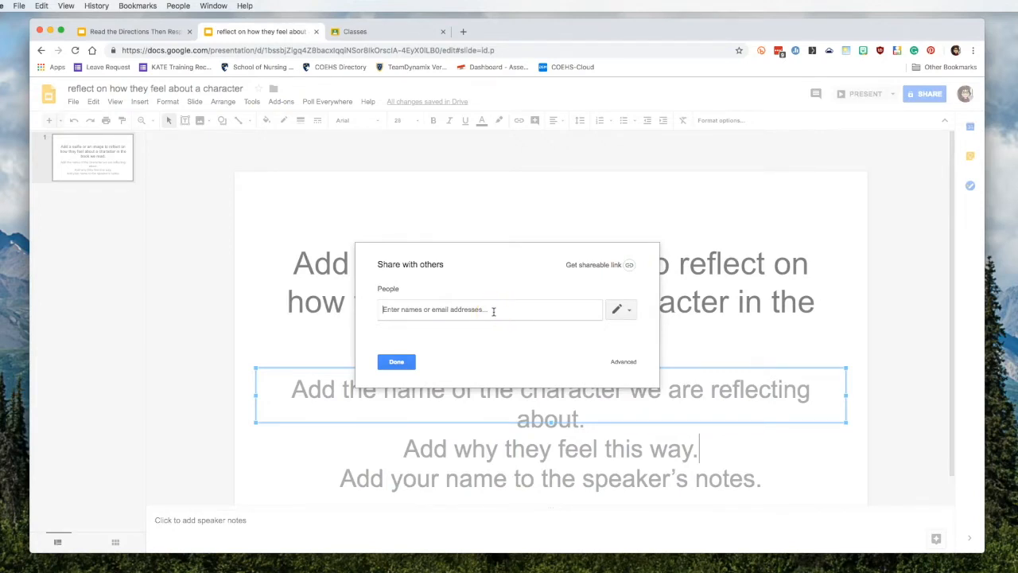
pyautogui.write('edu')
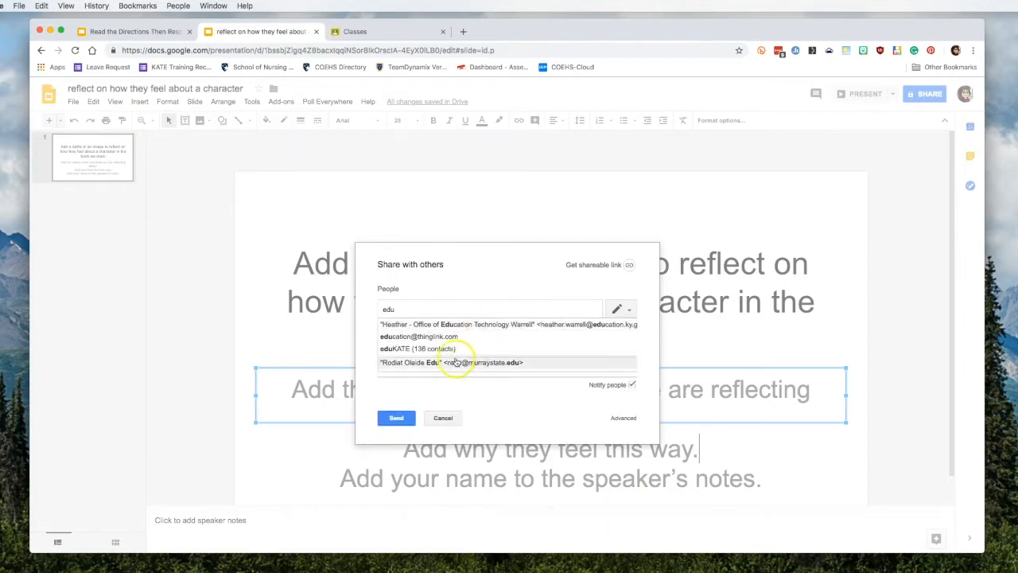
pyautogui.click(396, 350)
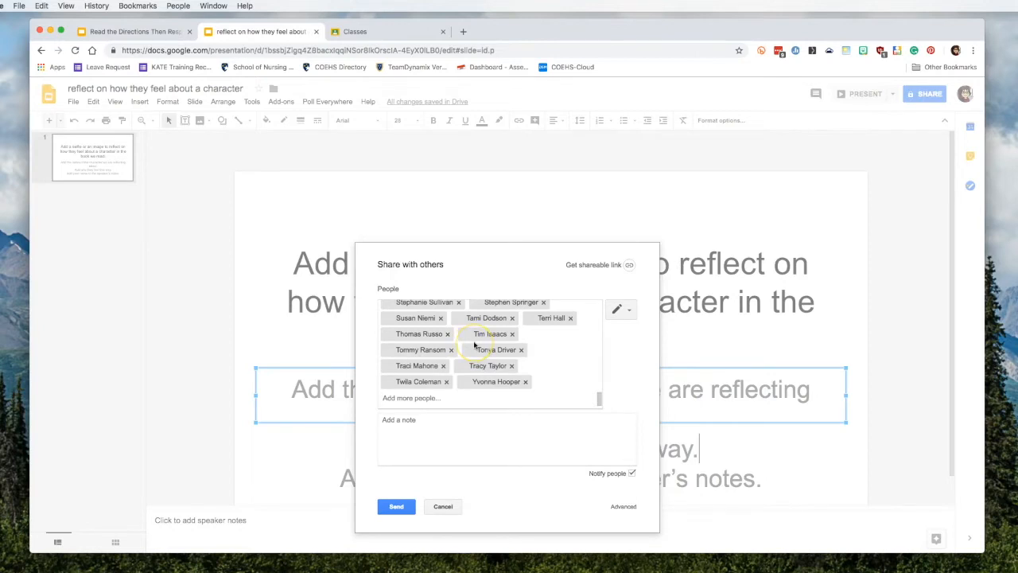
pyautogui.click(443, 506)
pyautogui.click(396, 362)
pyautogui.click(366, 32)
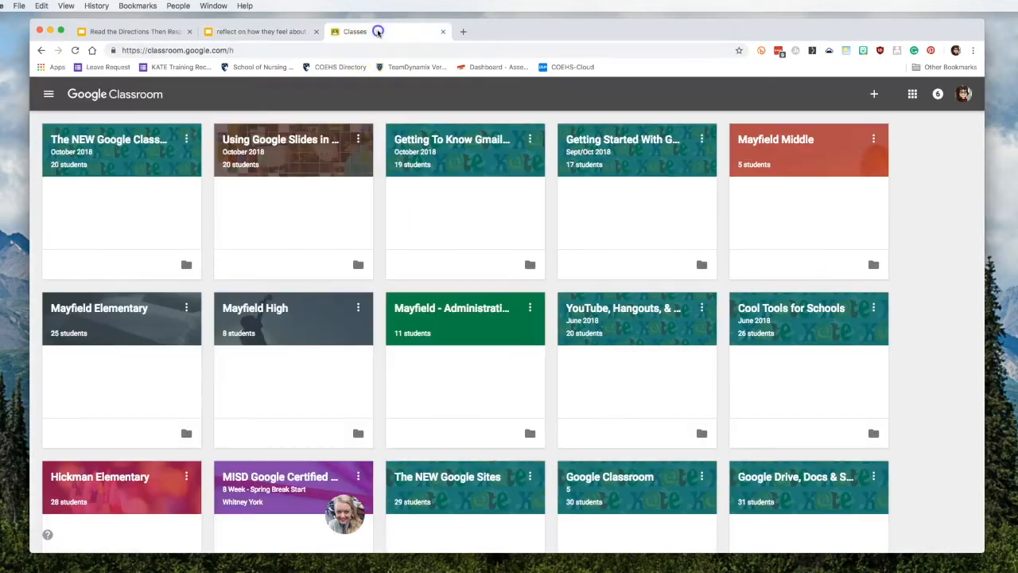
# Step: Start a new assignment on the Using Google Slides in the Classroom class's Classwork page
pyautogui.click(309, 140)
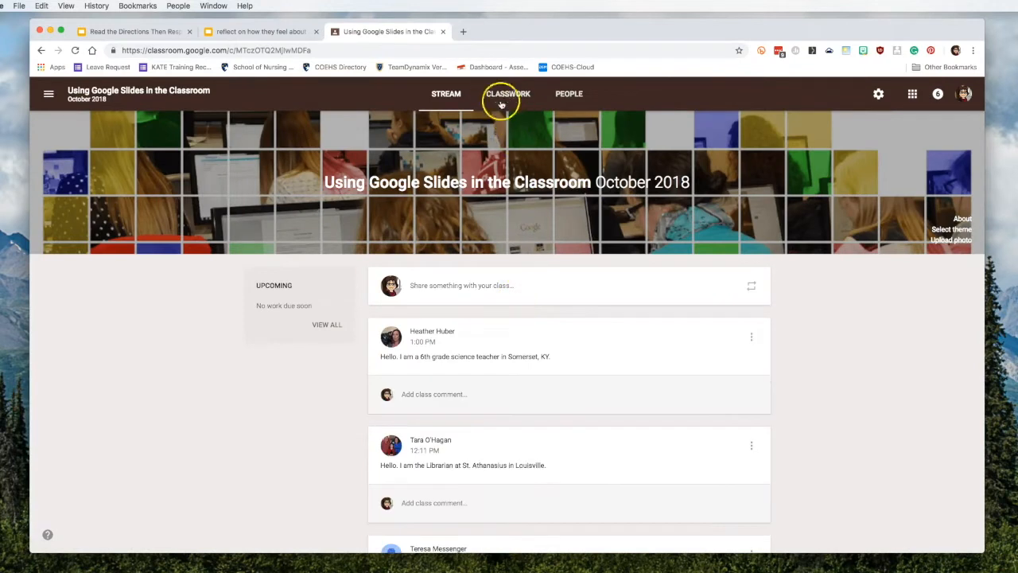
pyautogui.click(506, 93)
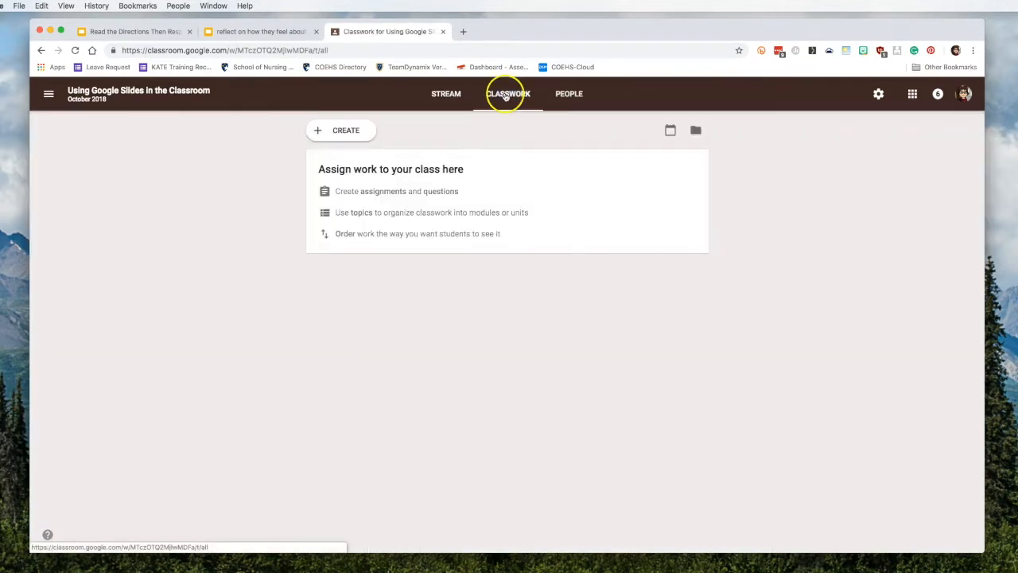
pyautogui.click(348, 132)
pyautogui.click(352, 166)
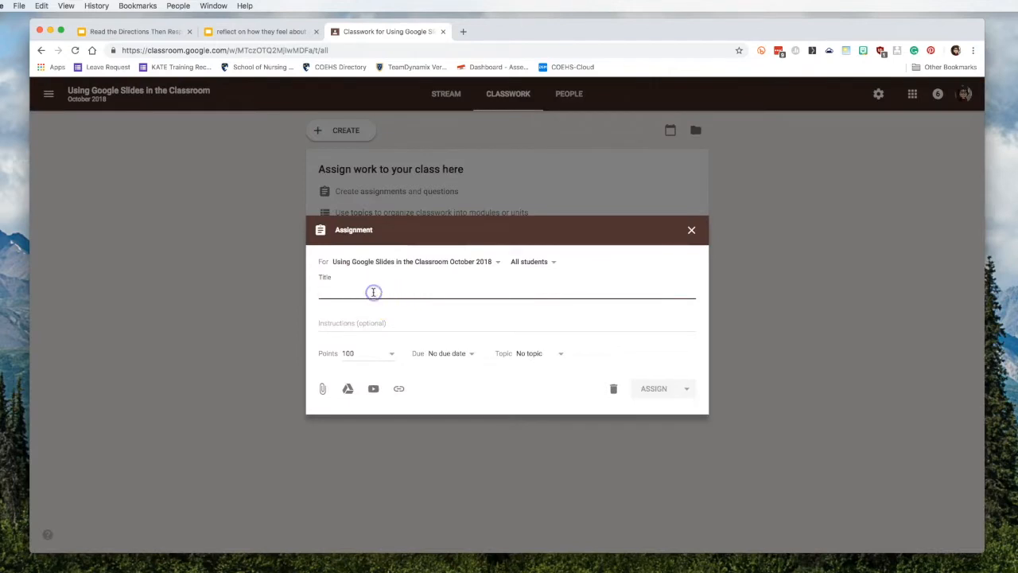
# Step: Title the assignment 'Reflection' and bring up the Google Drive file picker
pyautogui.write('Reflection')
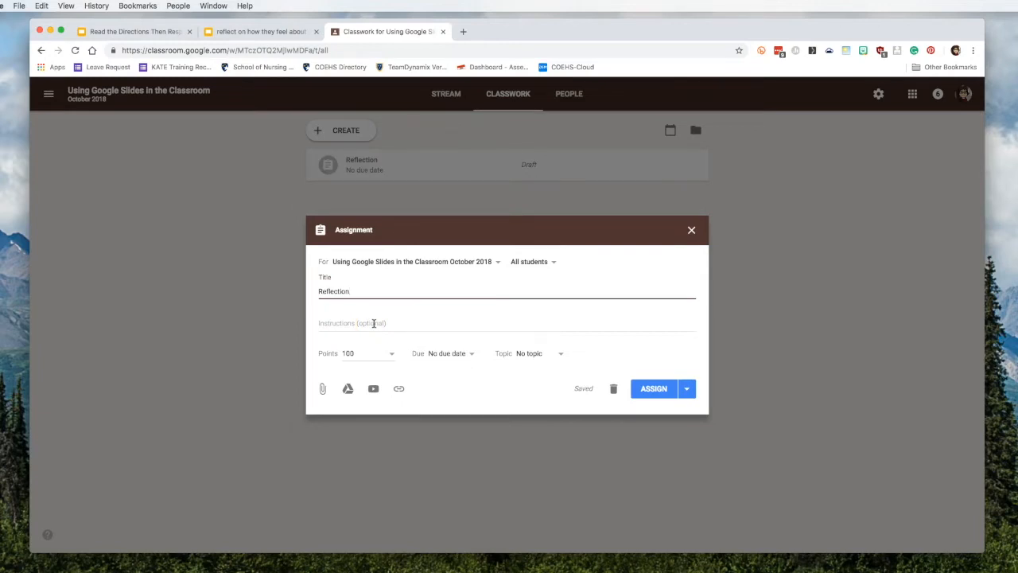
pyautogui.click(352, 322)
pyautogui.click(387, 323)
pyautogui.click(347, 388)
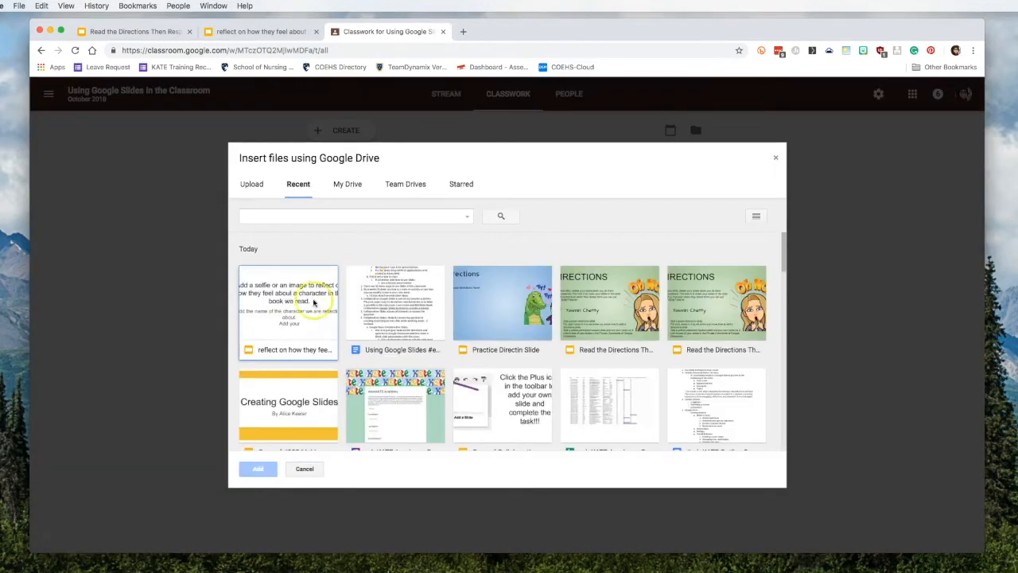
# Step: Attach 'reflect on how they feel about a character', letting students edit the file
pyautogui.click(298, 298)
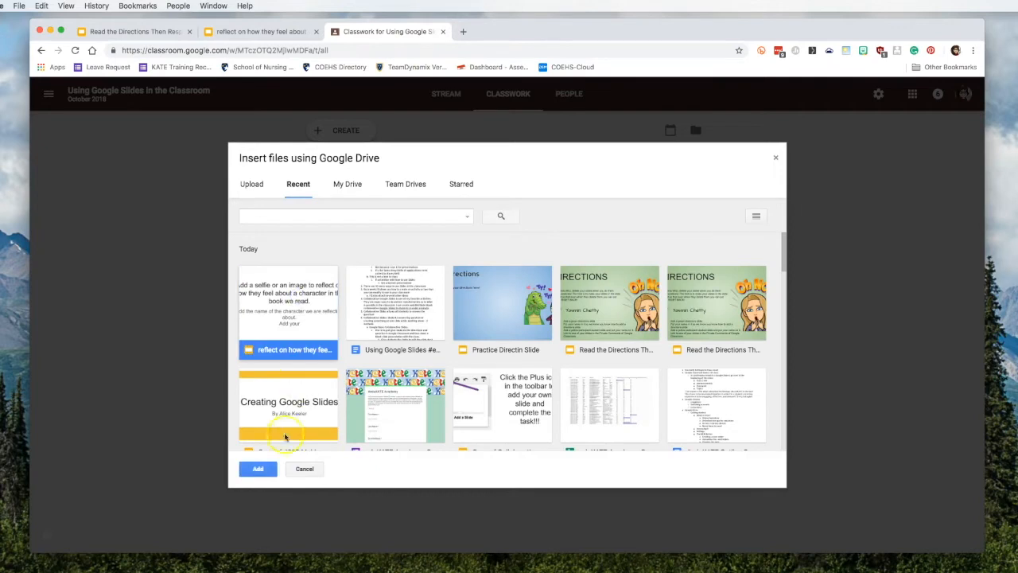
pyautogui.click(257, 469)
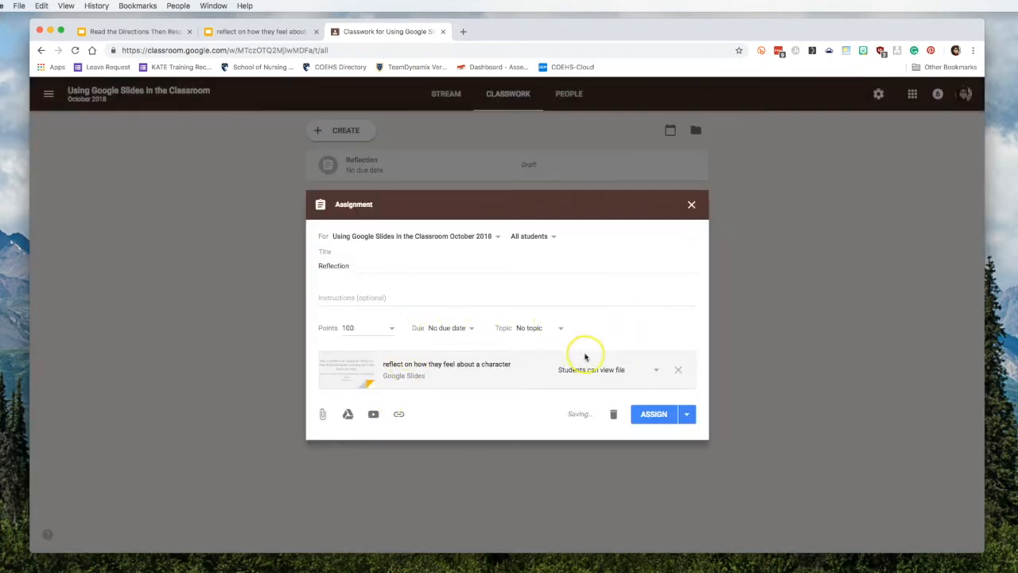
pyautogui.click(655, 371)
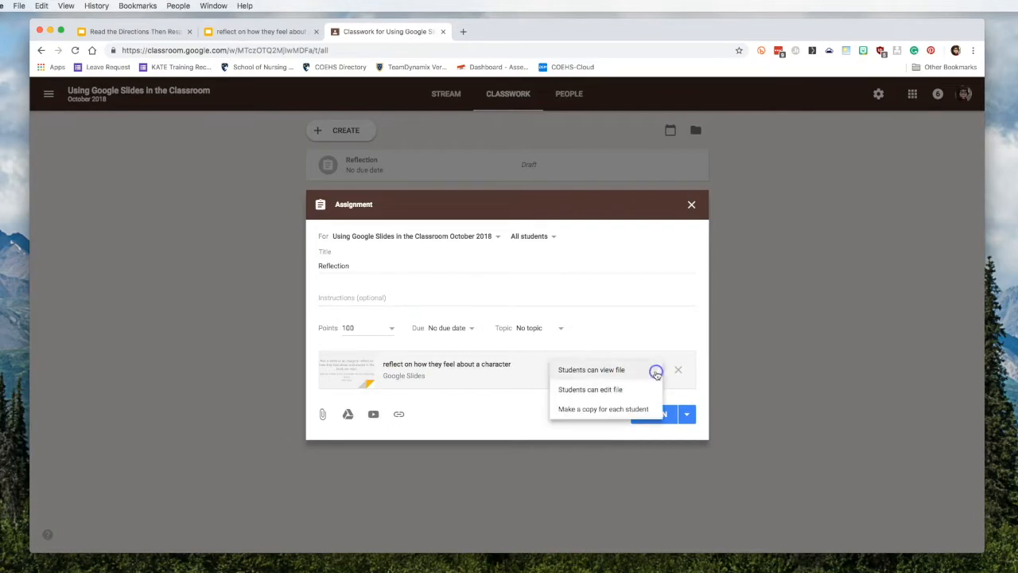
pyautogui.click(617, 390)
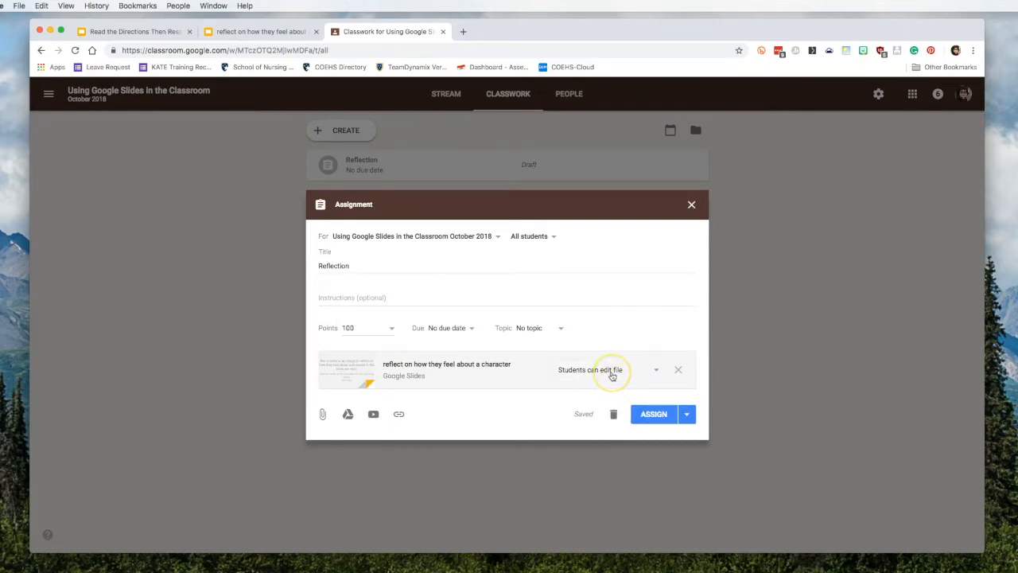
# Step: Post the Reflection assignment and open its attached presentation
pyautogui.click(664, 417)
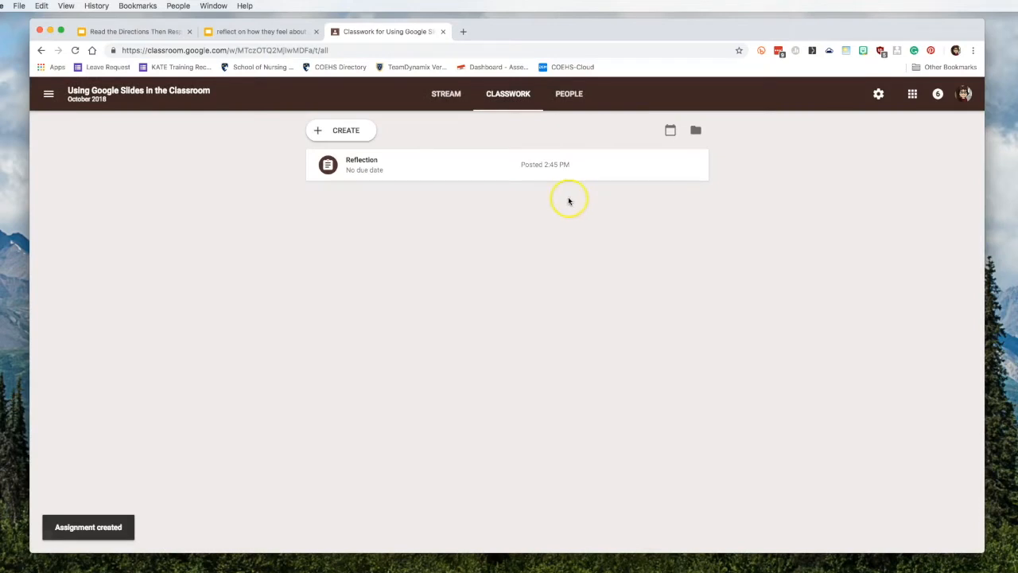
pyautogui.click(362, 165)
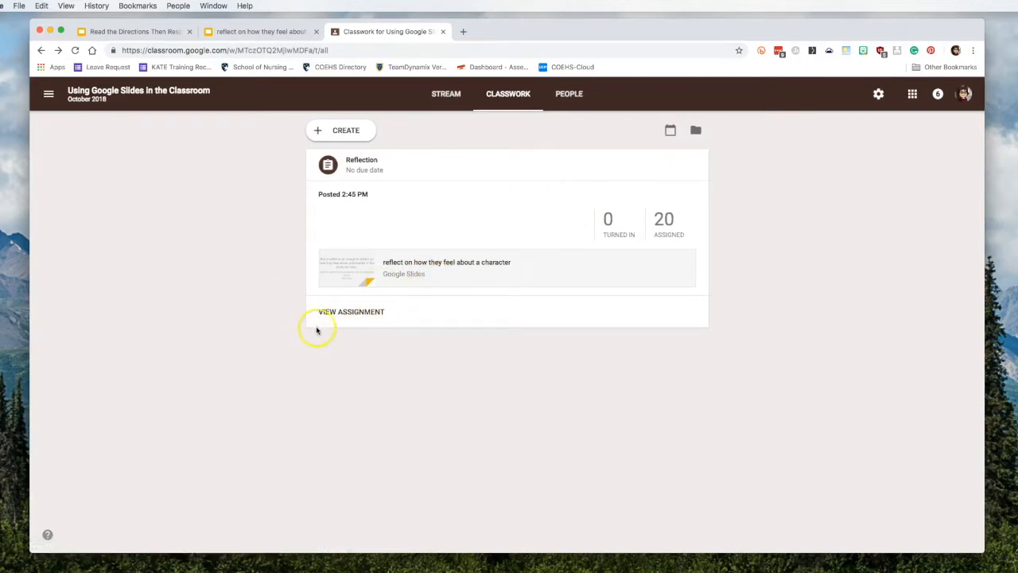
pyautogui.click(433, 264)
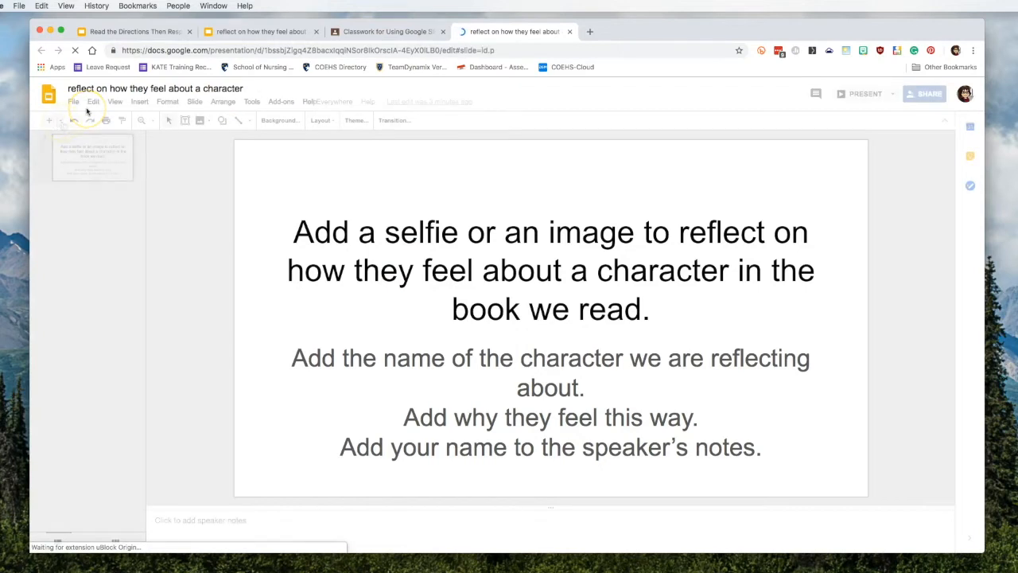
# Step: Insert a blank Title and body slide after the instructions slide and display it
pyautogui.click(62, 121)
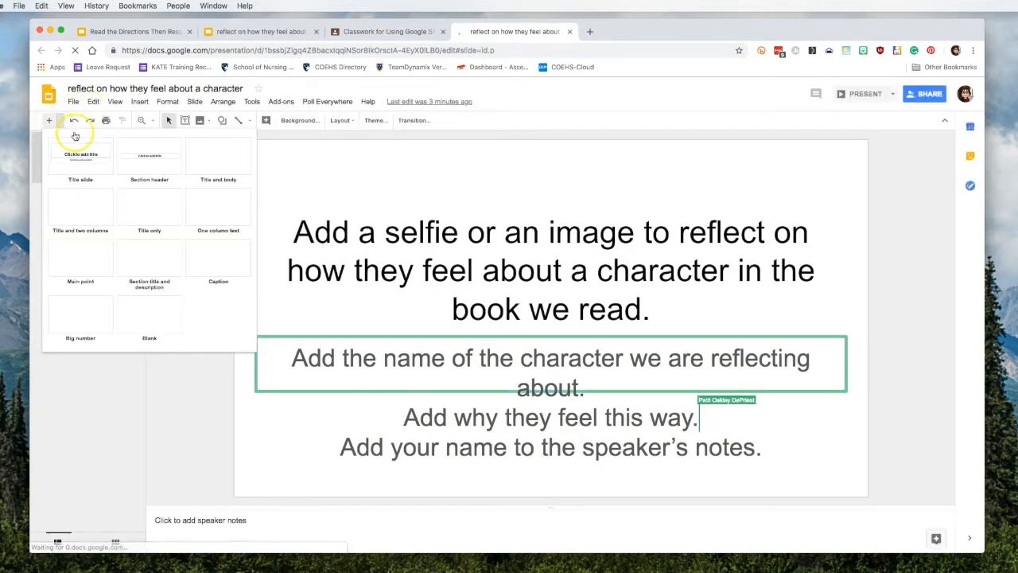
pyautogui.click(217, 151)
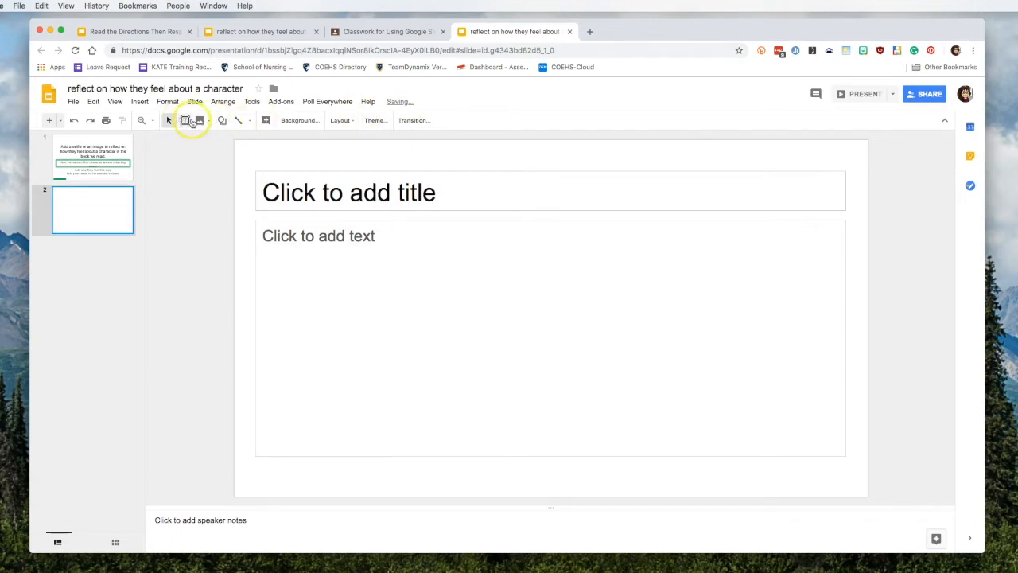
pyautogui.click(199, 120)
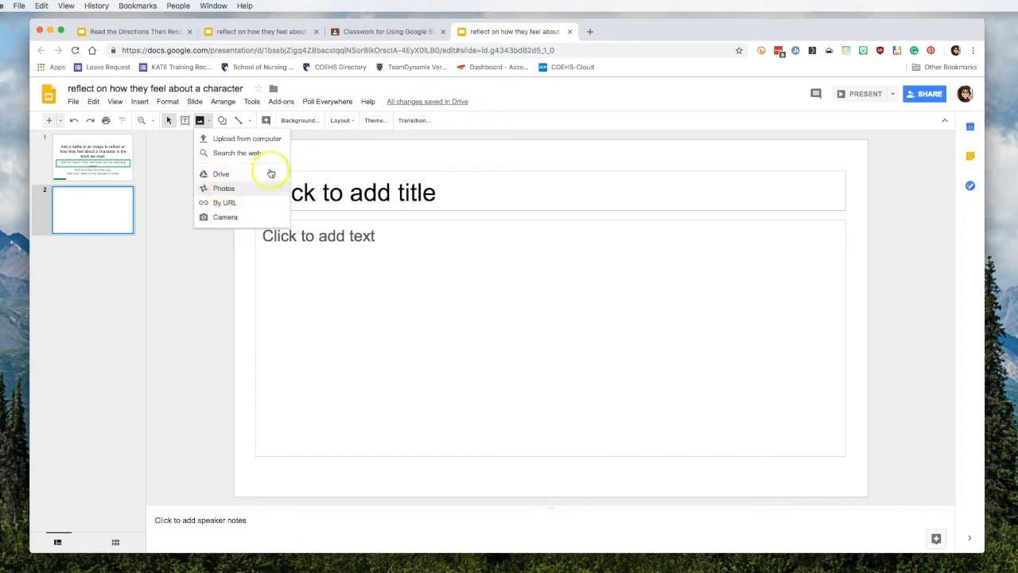
pyautogui.scroll(2, 346, 139)
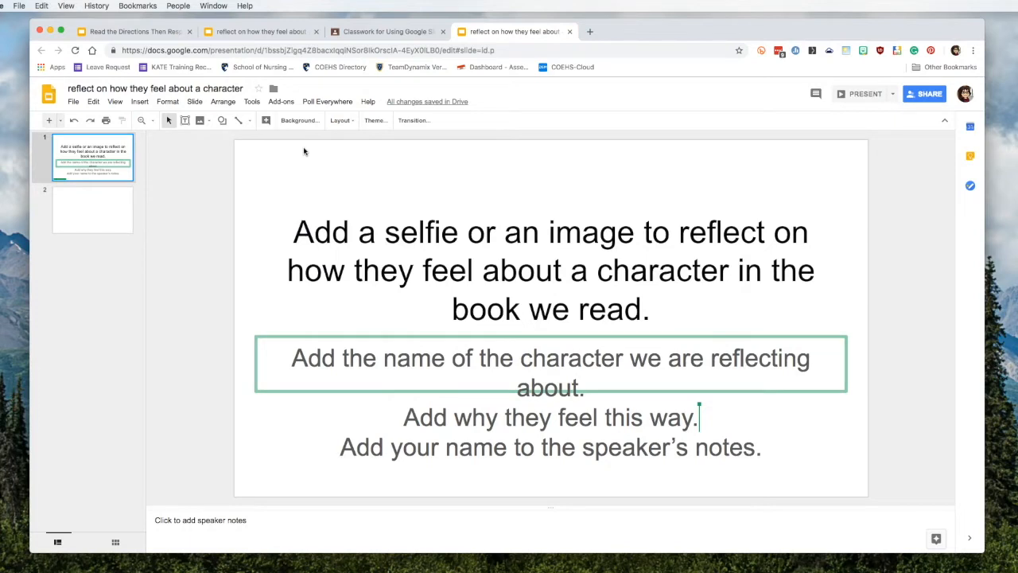
pyautogui.click(91, 210)
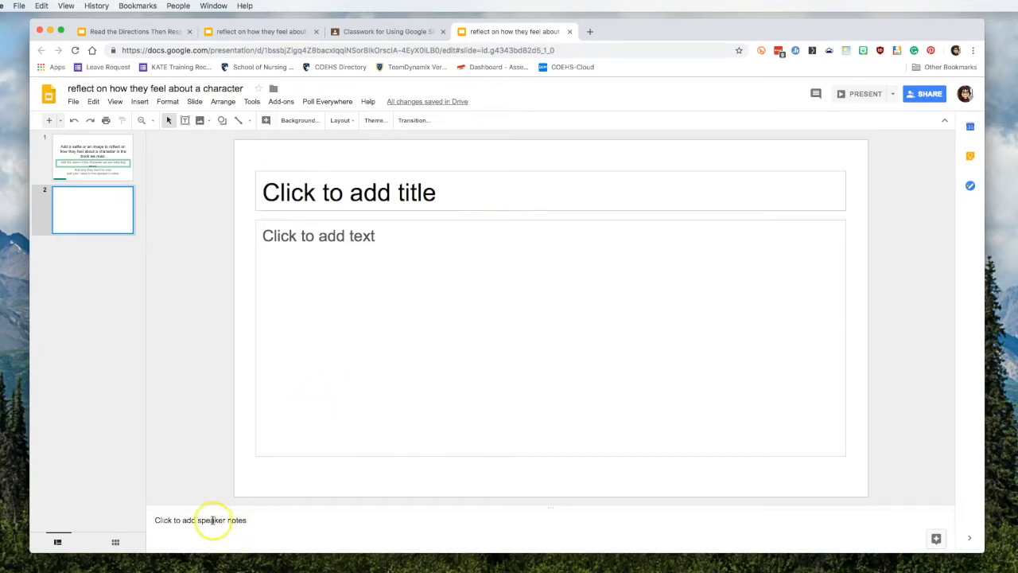
# Step: Enter the student's full name in slide 2's speaker notes
pyautogui.click(240, 518)
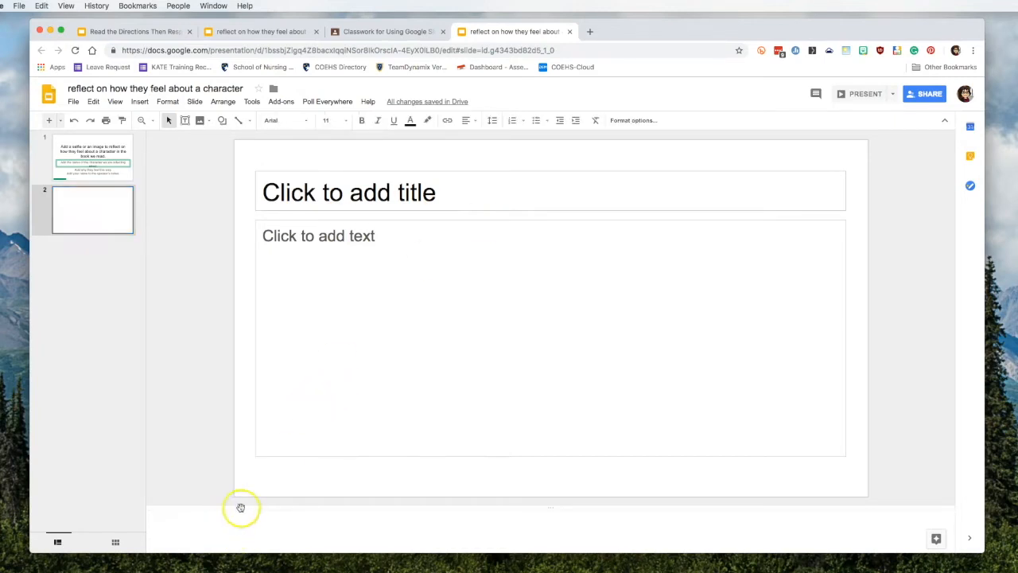
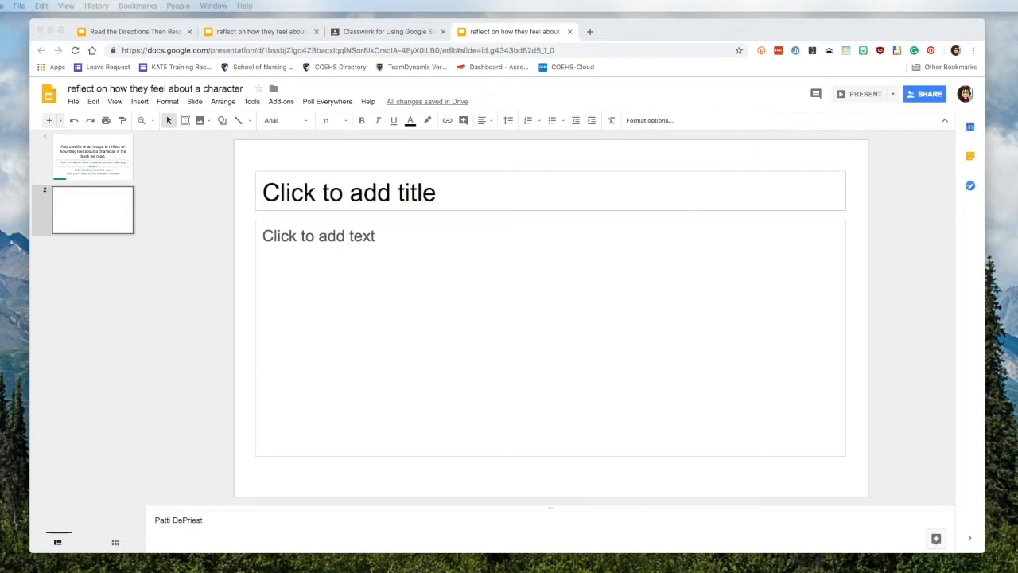
# Step: Switch to the 'Read the Directions Then Respond' deck and review its green directions and yellow name slides
pyautogui.click(123, 32)
pyautogui.click(123, 32)
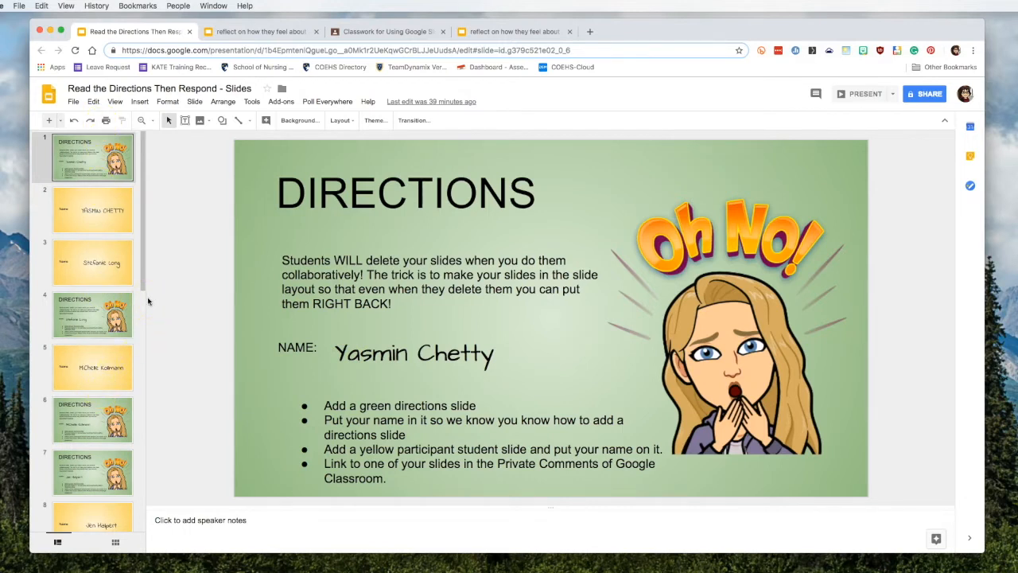
pyautogui.click(92, 213)
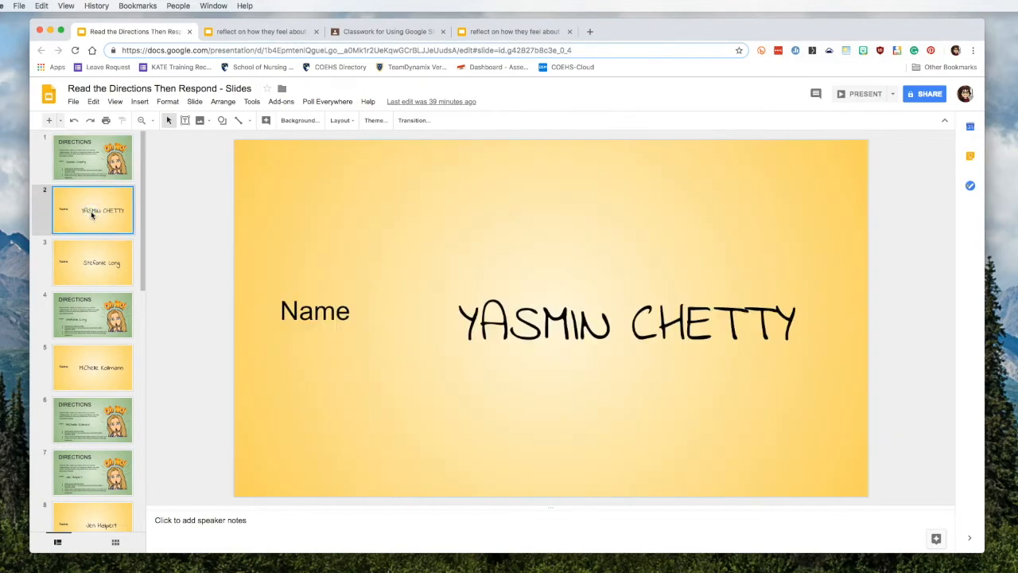
pyautogui.click(94, 164)
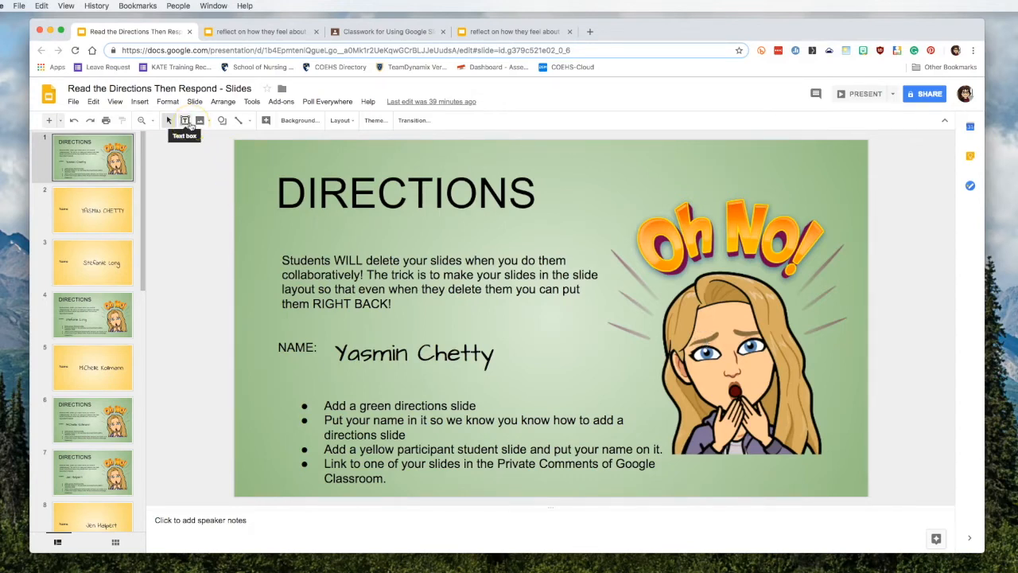
pyautogui.click(102, 210)
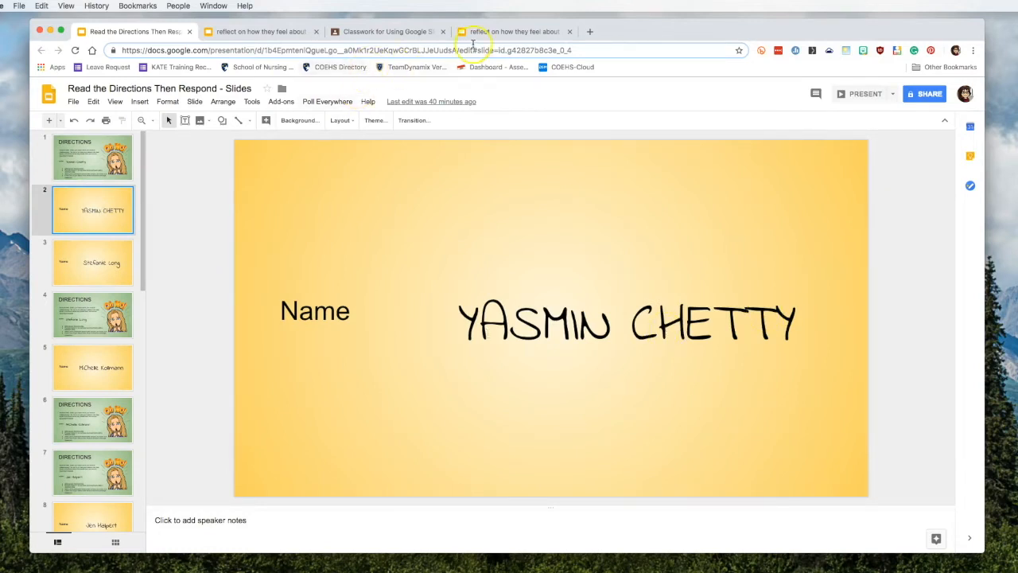
# Step: Create another new presentation in a fresh tab titled 'Collaborative Slides'
pyautogui.click(589, 31)
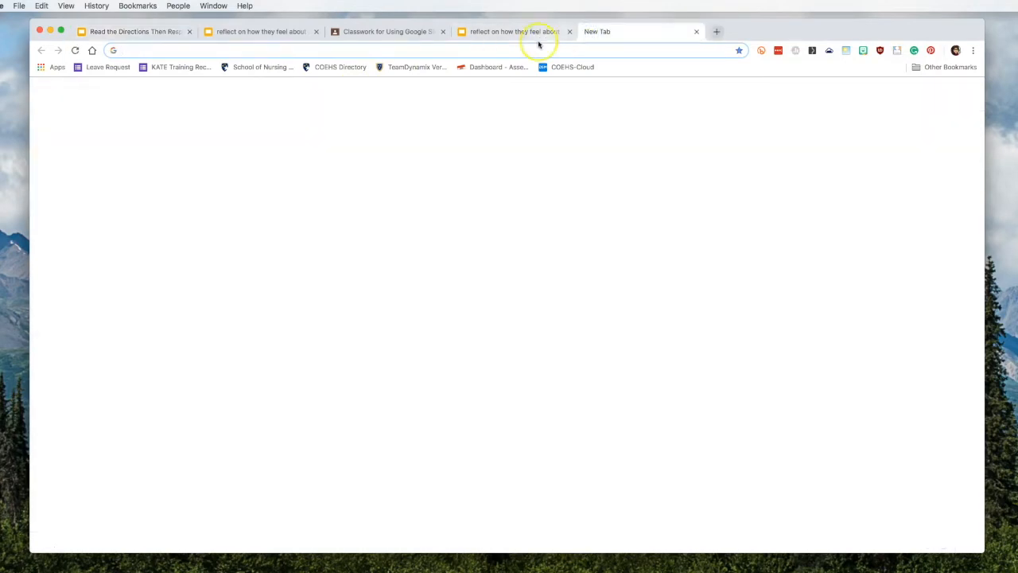
pyautogui.write('slides.google.com/create')
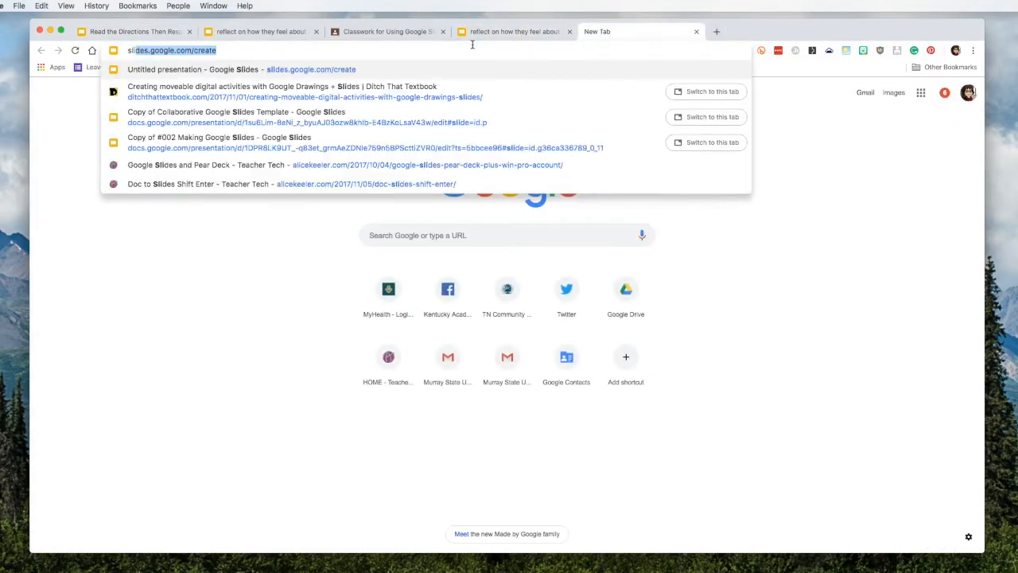
pyautogui.press('Return')
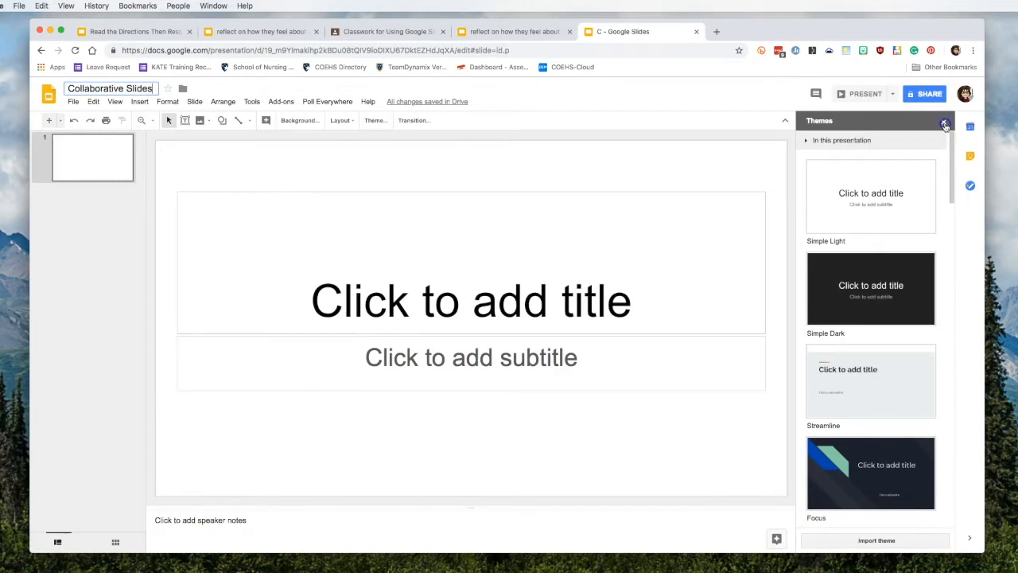
pyautogui.click(945, 126)
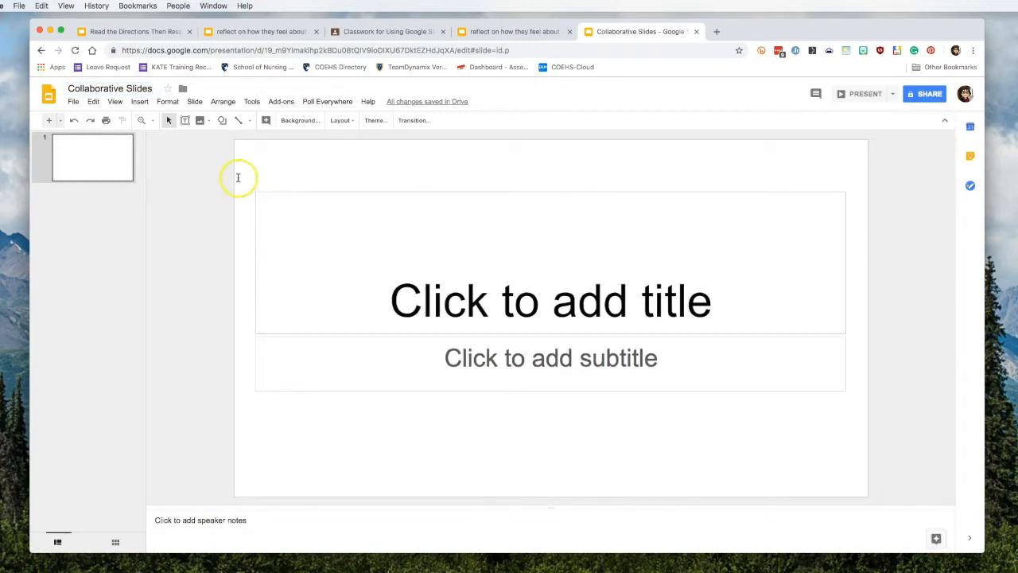
# Step: Delete the lone title slide from the Collaborative Slides deck
pyautogui.rightClick(97, 162)
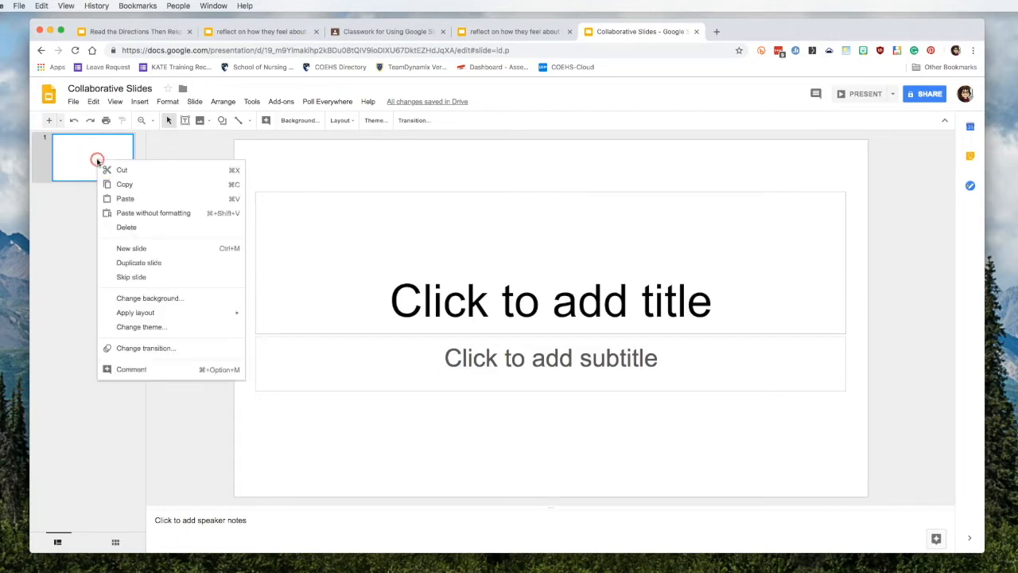
pyautogui.click(142, 227)
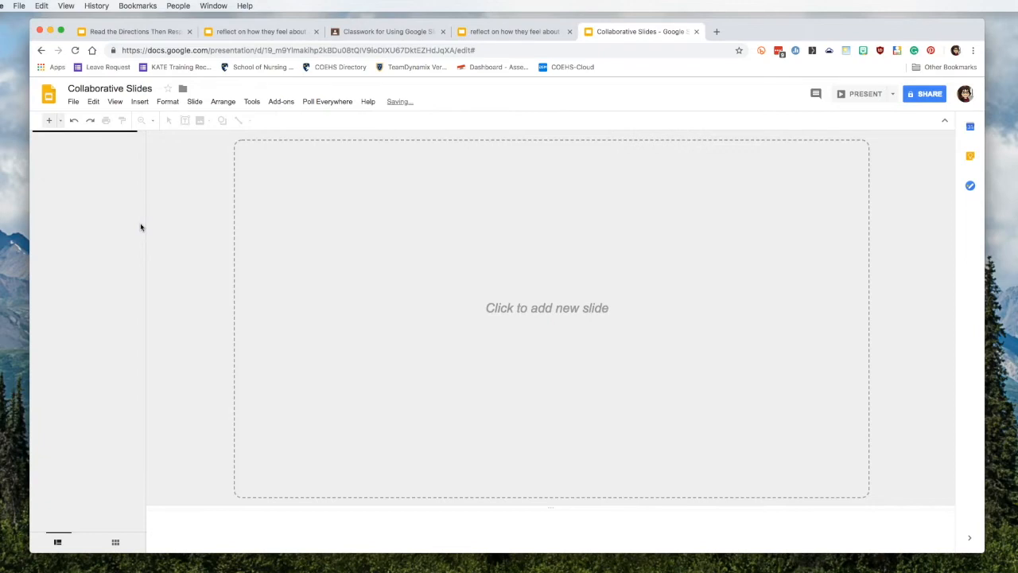
pyautogui.click(118, 102)
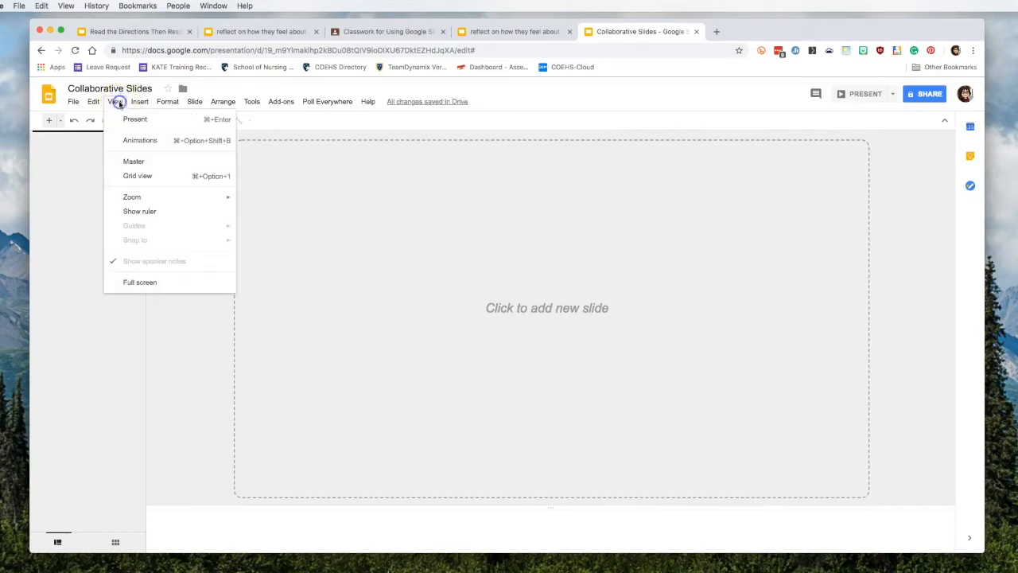
# Step: In the master editor, delete the Title slide and every other built-in layout
pyautogui.click(151, 160)
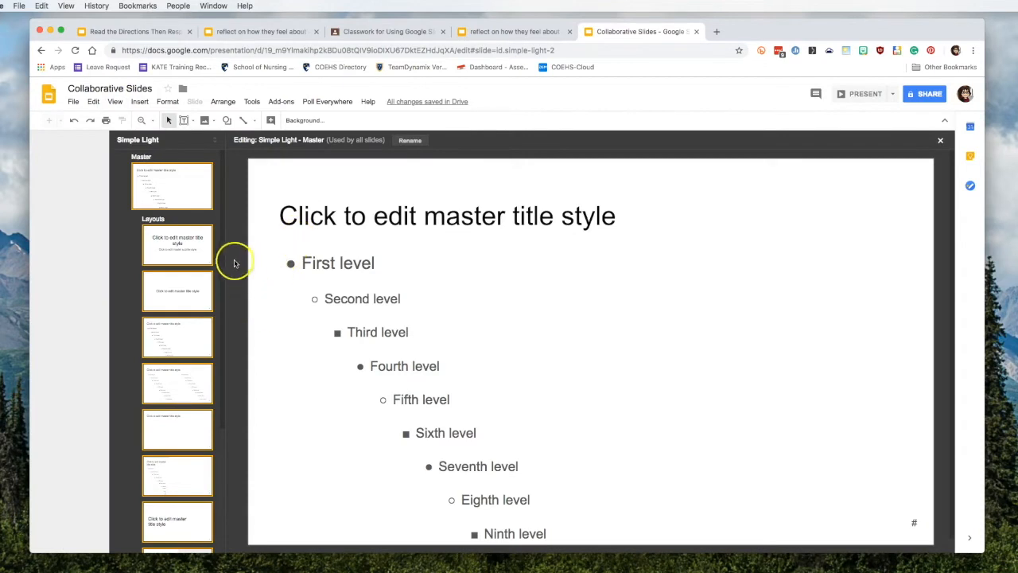
pyautogui.scroll(-5, 205, 302)
pyautogui.scroll(5, 204, 306)
pyautogui.click(187, 244)
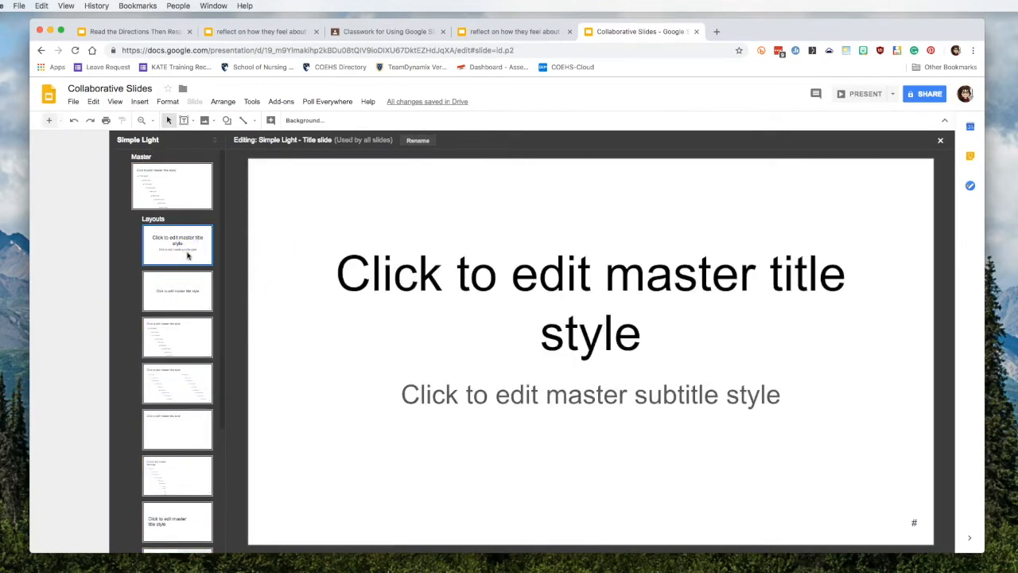
pyautogui.press('Delete')
pyautogui.press('Delete')
pyautogui.press('Delete')
pyautogui.press('Delete')
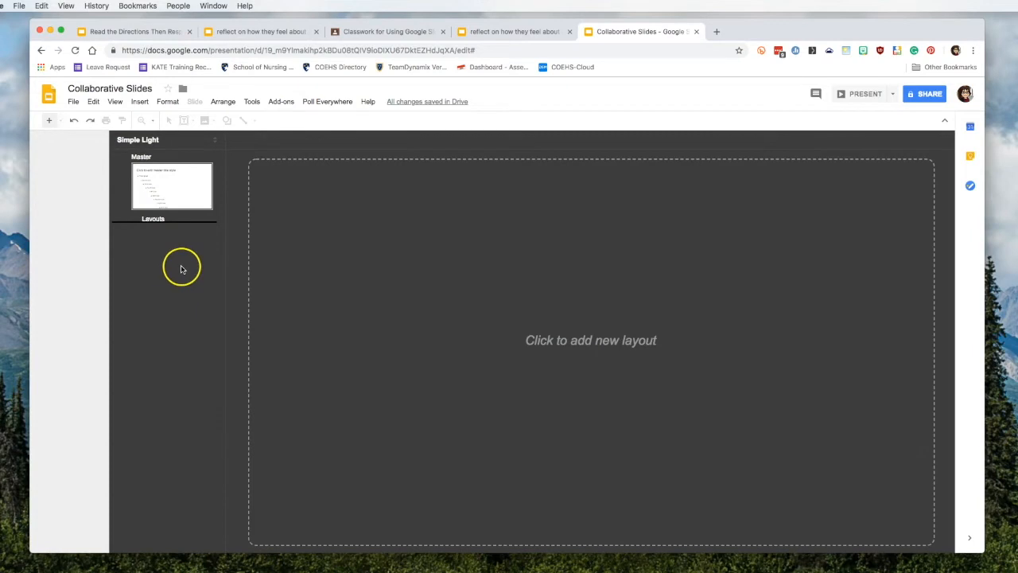
# Step: Add a new custom layout to the master and remove its title placeholder
pyautogui.click(50, 122)
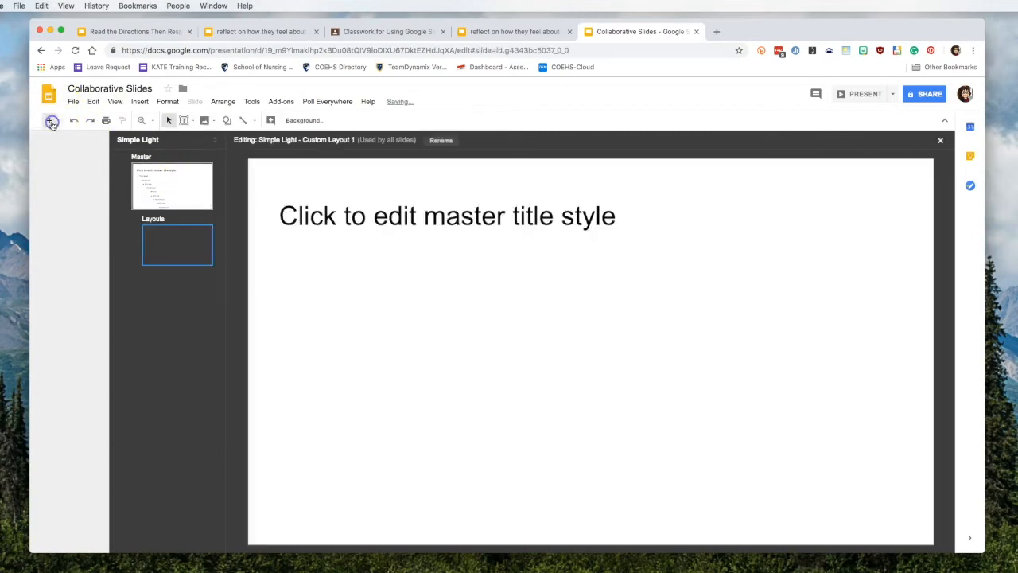
pyautogui.click(417, 221)
pyautogui.click(431, 192)
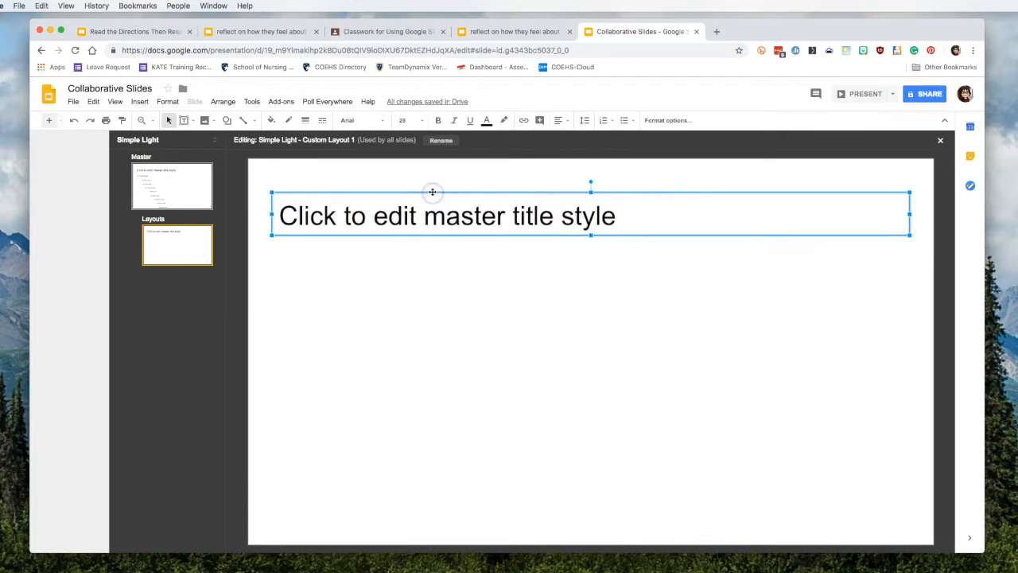
pyautogui.press('Delete')
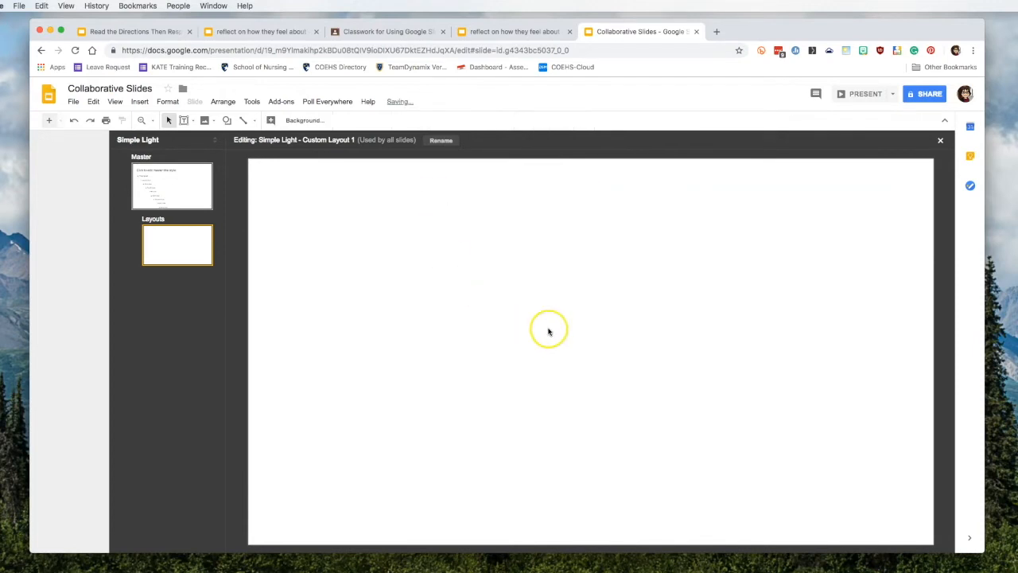
# Step: Rename the new layout to 'Directions'
pyautogui.click(442, 141)
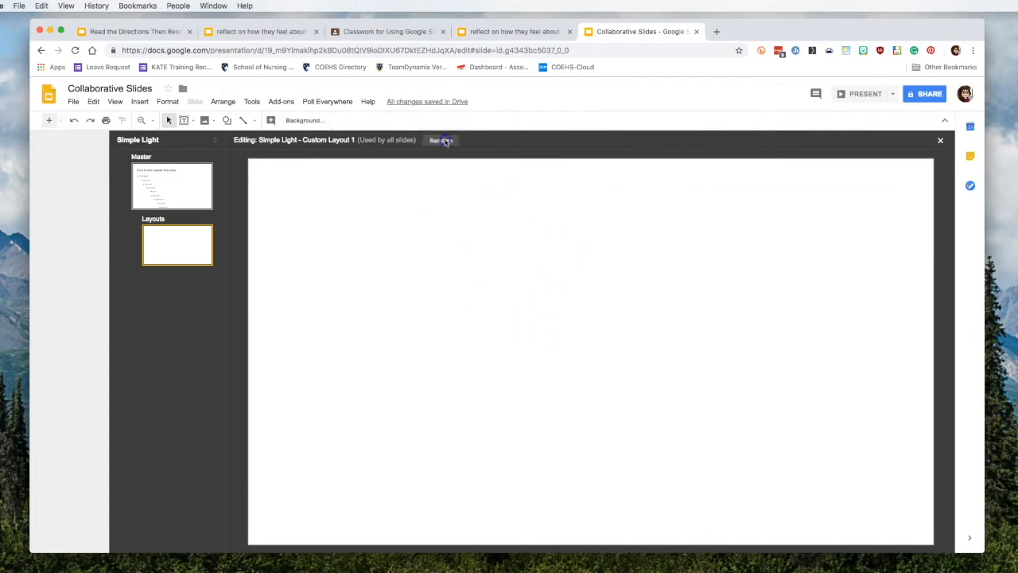
pyautogui.write('Directions')
pyautogui.press('Return')
pyautogui.click(480, 227)
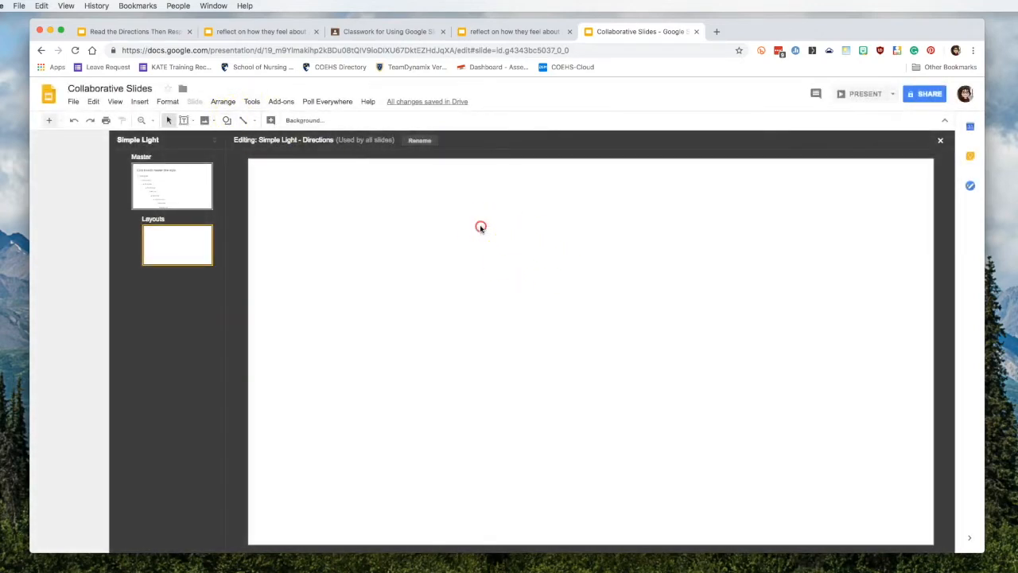
pyautogui.rightClick(480, 227)
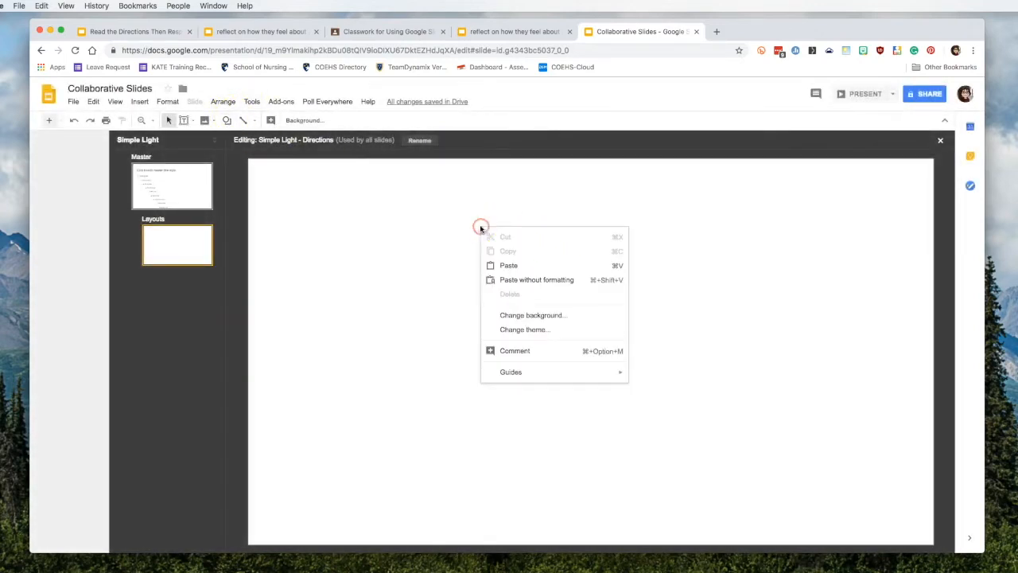
# Step: Give the Directions layout a lavender gradient background
pyautogui.click(544, 316)
pyautogui.click(528, 294)
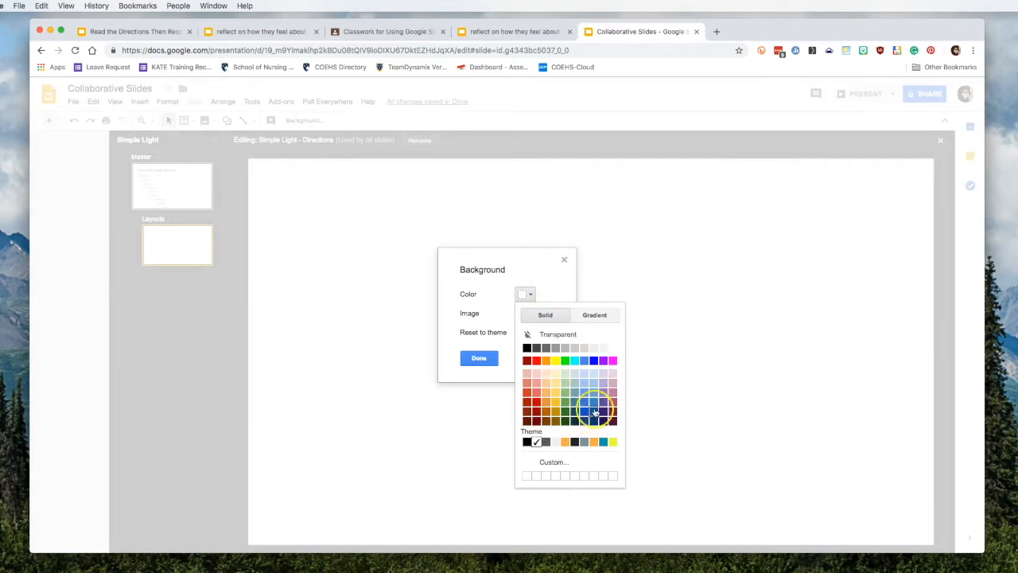
pyautogui.click(597, 315)
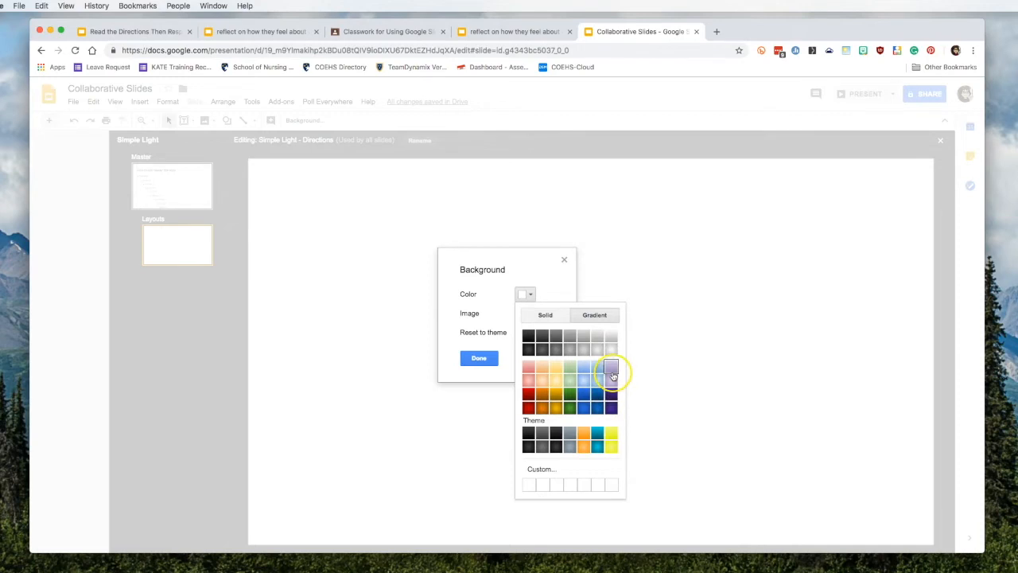
pyautogui.click(611, 373)
pyautogui.click(478, 357)
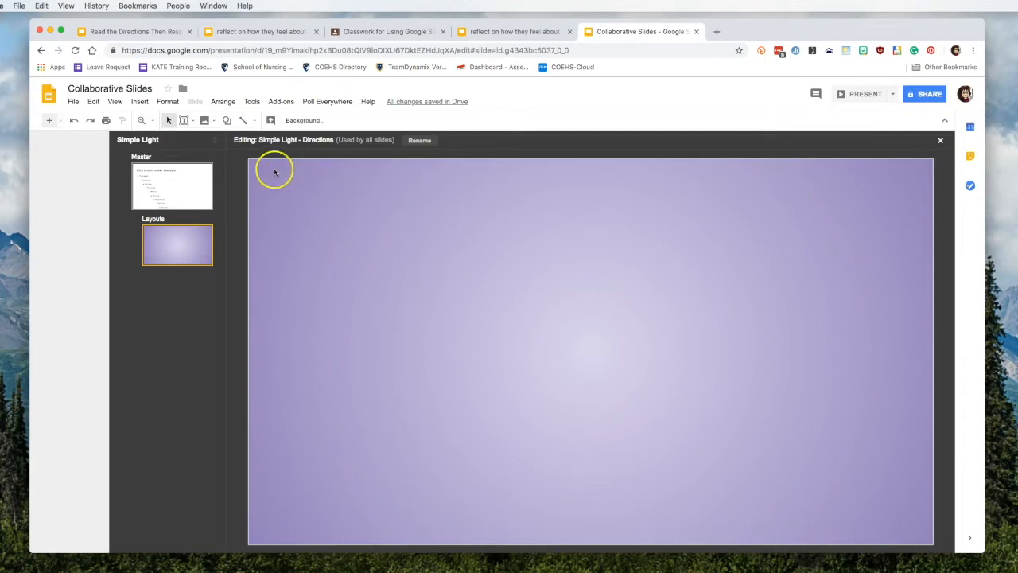
pyautogui.click(189, 121)
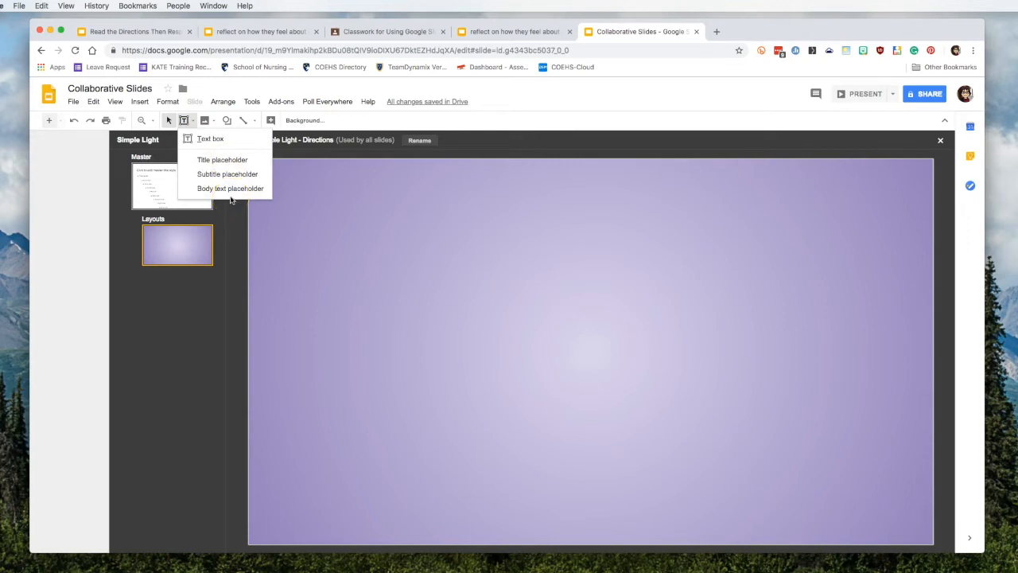
# Step: Add a top-left text box reading 'Directions' in 24 pt Allerta
pyautogui.click(208, 138)
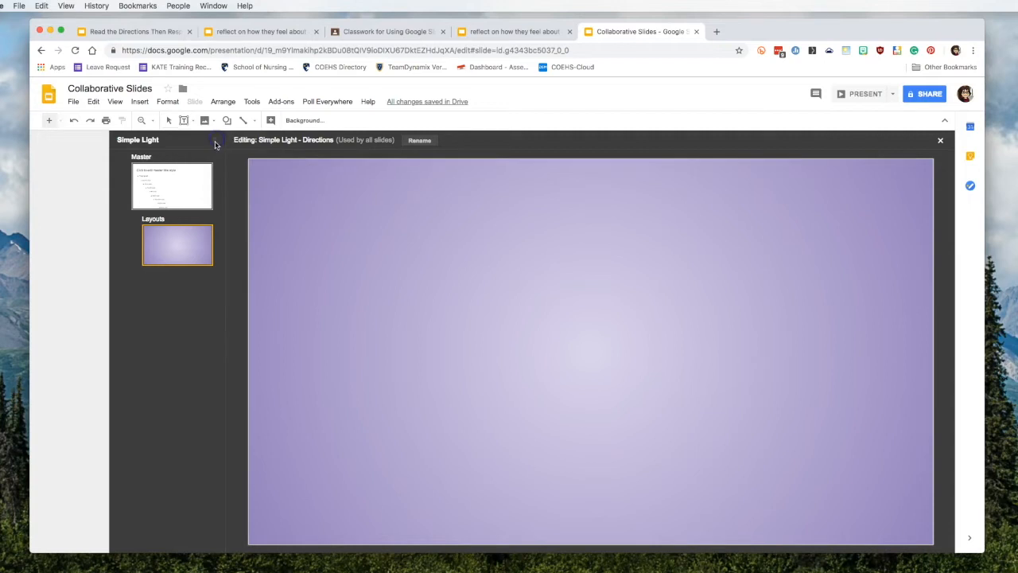
pyautogui.moveTo(273, 175)
pyautogui.mouseDown()
pyautogui.moveTo(488, 223)
pyautogui.moveTo(567, 216)
pyautogui.moveTo(535, 223)
pyautogui.mouseUp()
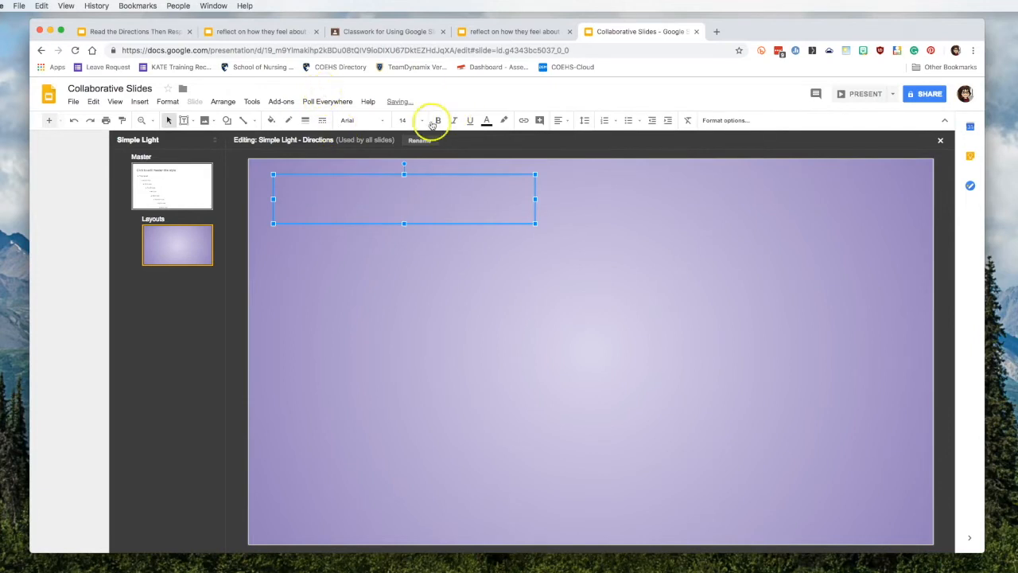
pyautogui.click(382, 120)
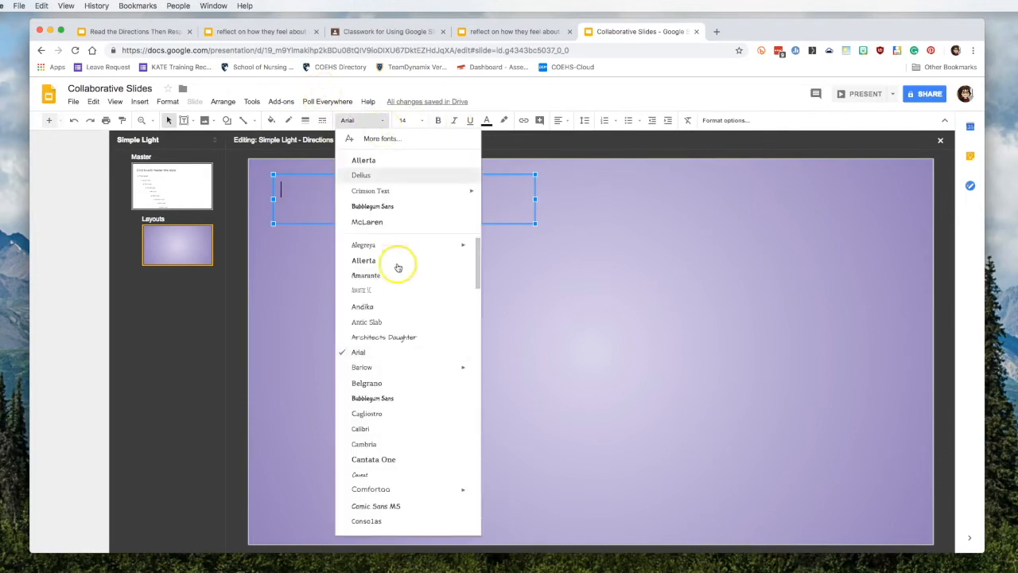
pyautogui.click(373, 163)
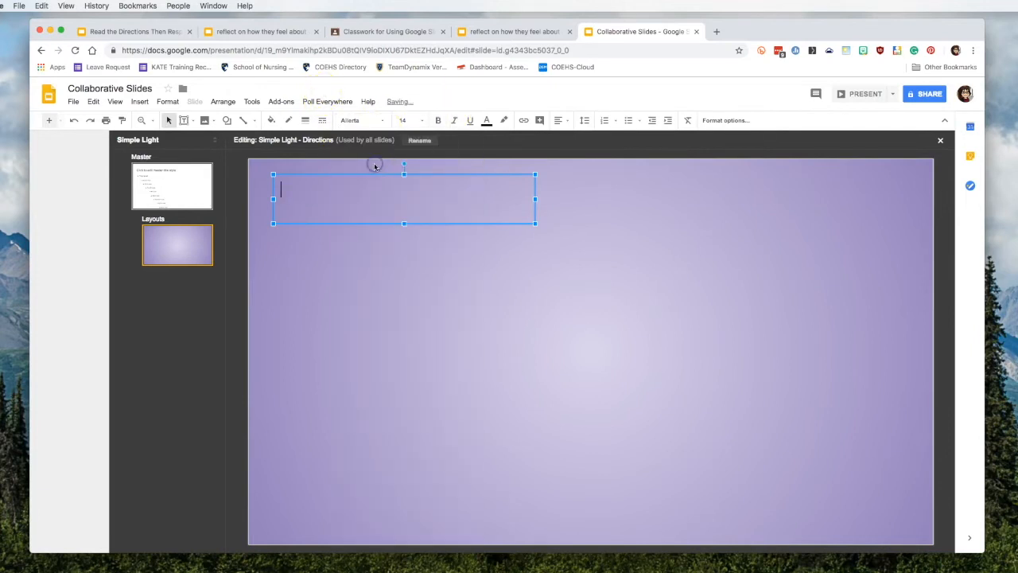
pyautogui.click(423, 120)
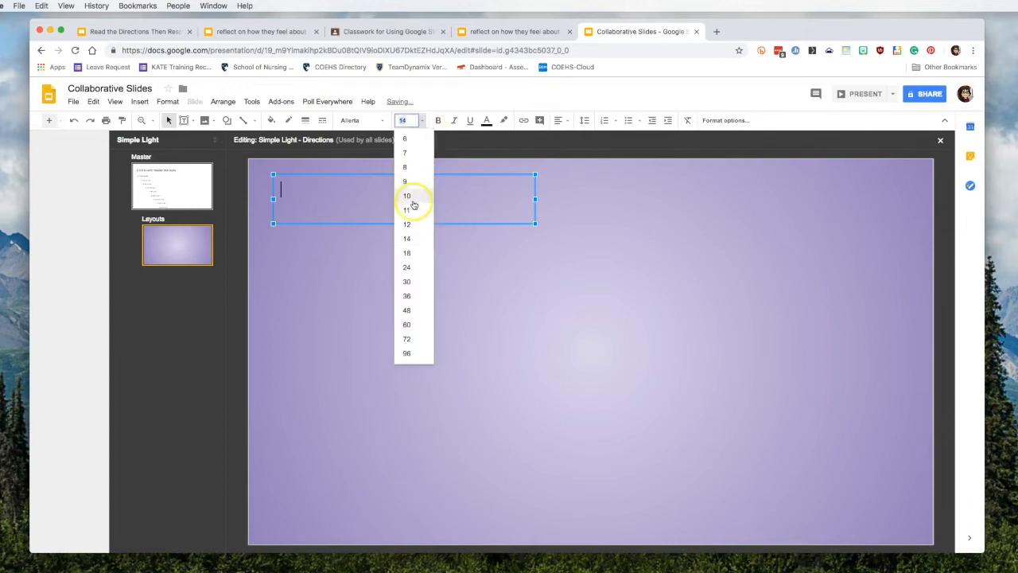
pyautogui.click(409, 266)
pyautogui.write('Directions')
pyautogui.click(394, 235)
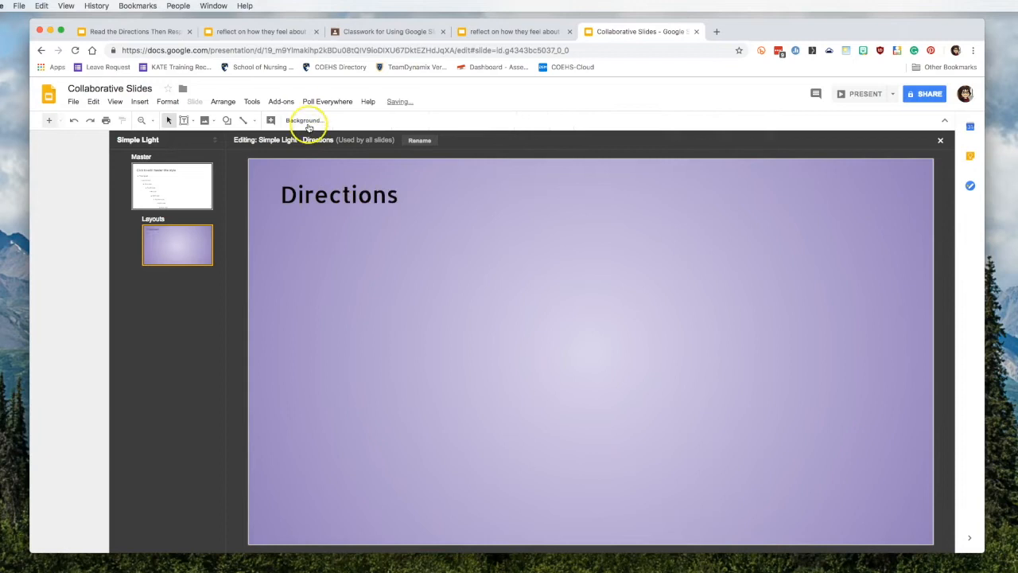
pyautogui.click(188, 120)
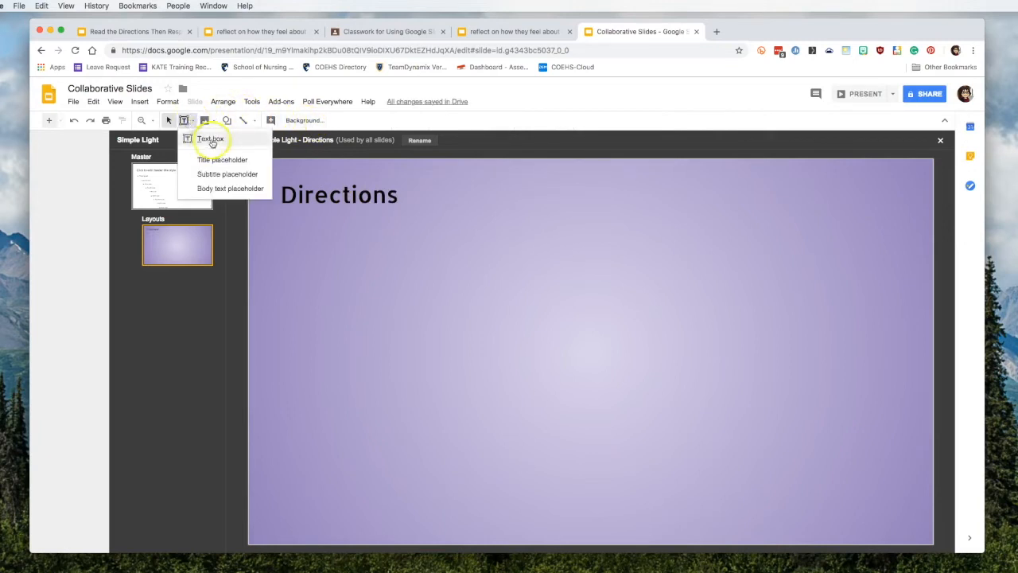
# Step: Draw a large text box below the title reading 'Add my instructions here!'
pyautogui.click(195, 136)
pyautogui.moveTo(283, 225); pyautogui.dragTo(722, 509)
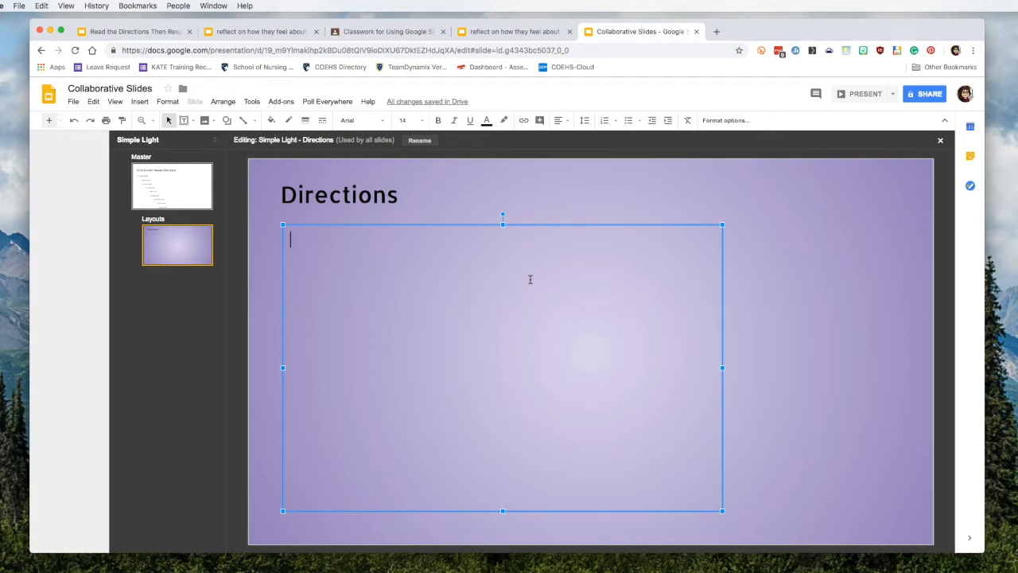
pyautogui.write('Add my instructions here!')
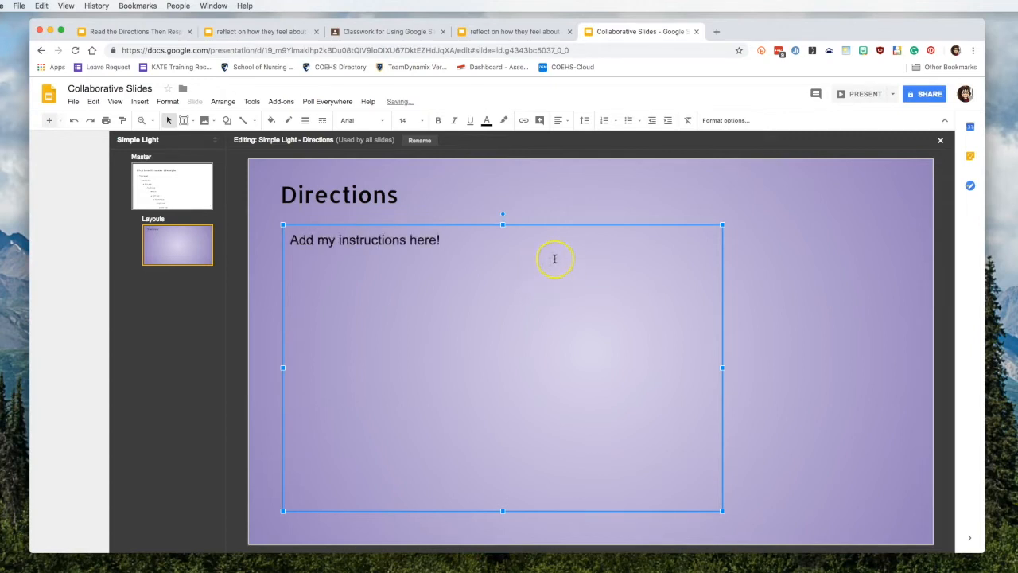
pyautogui.click(541, 250)
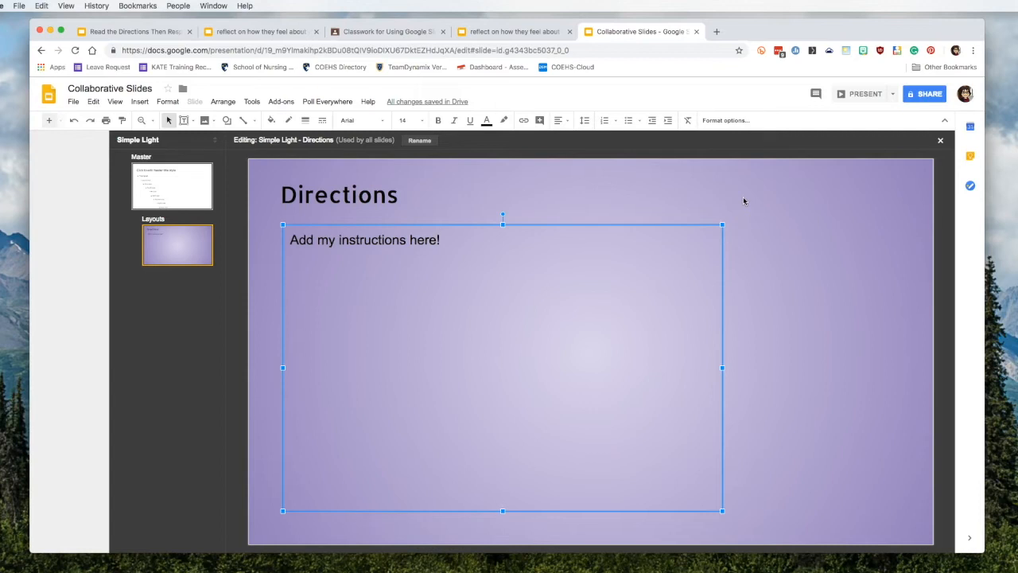
# Step: Copy a WOW Bitmoji sticker and paste it onto the layout's right side
pyautogui.click(863, 51)
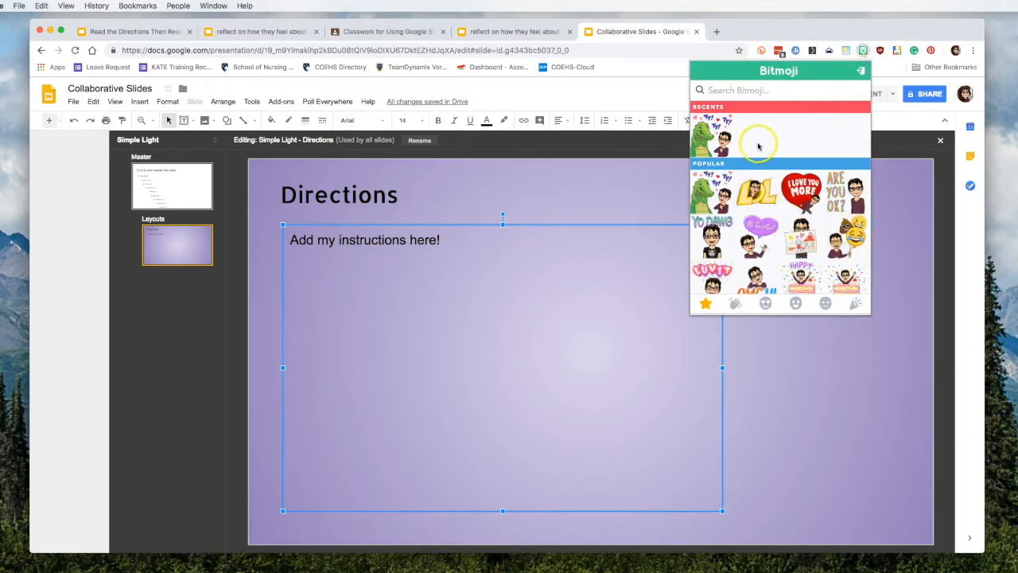
pyautogui.scroll(-5, 799, 274)
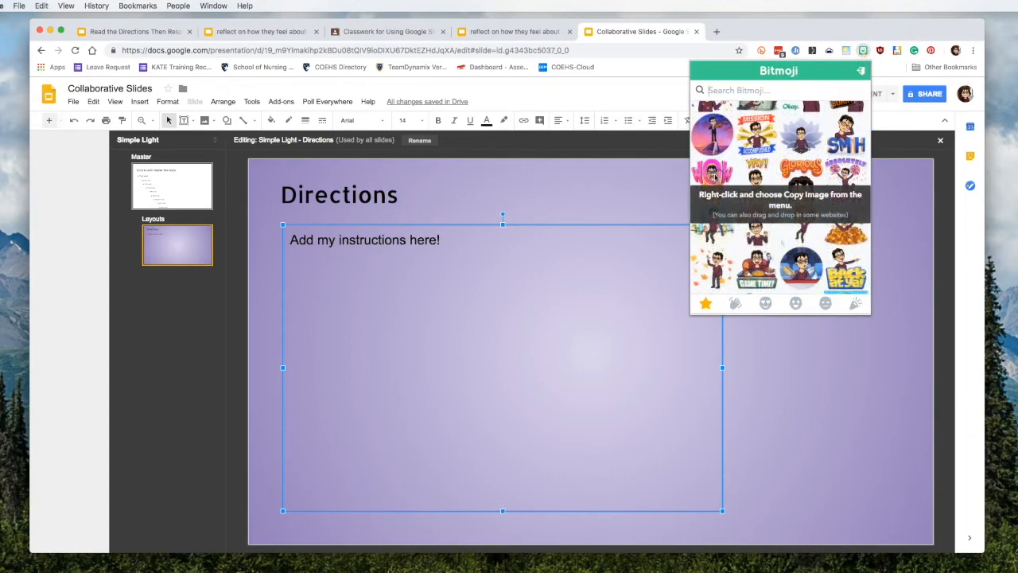
pyautogui.rightClick(726, 174)
pyautogui.click(755, 200)
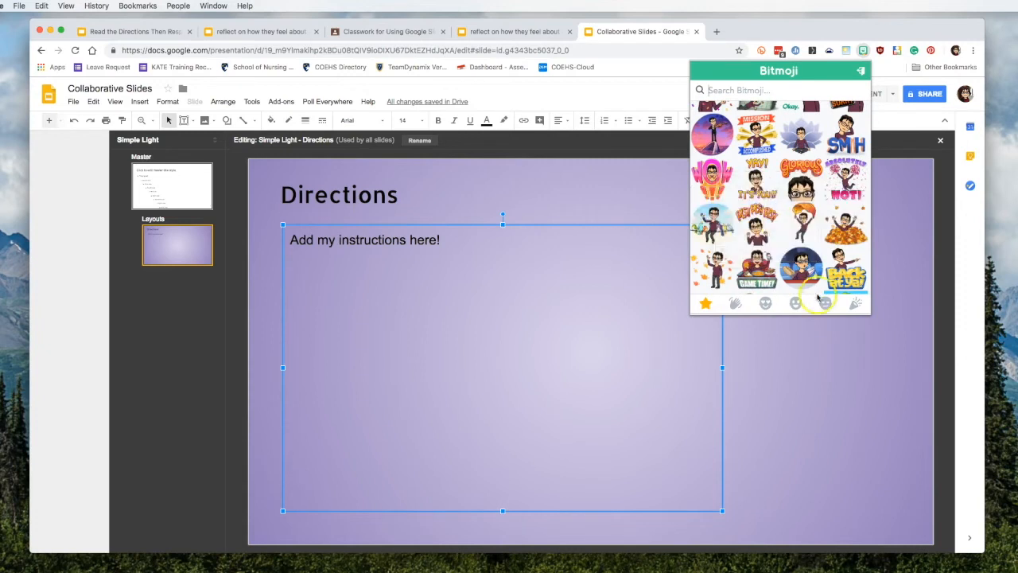
pyautogui.click(795, 335)
pyautogui.rightClick(778, 286)
pyautogui.click(818, 320)
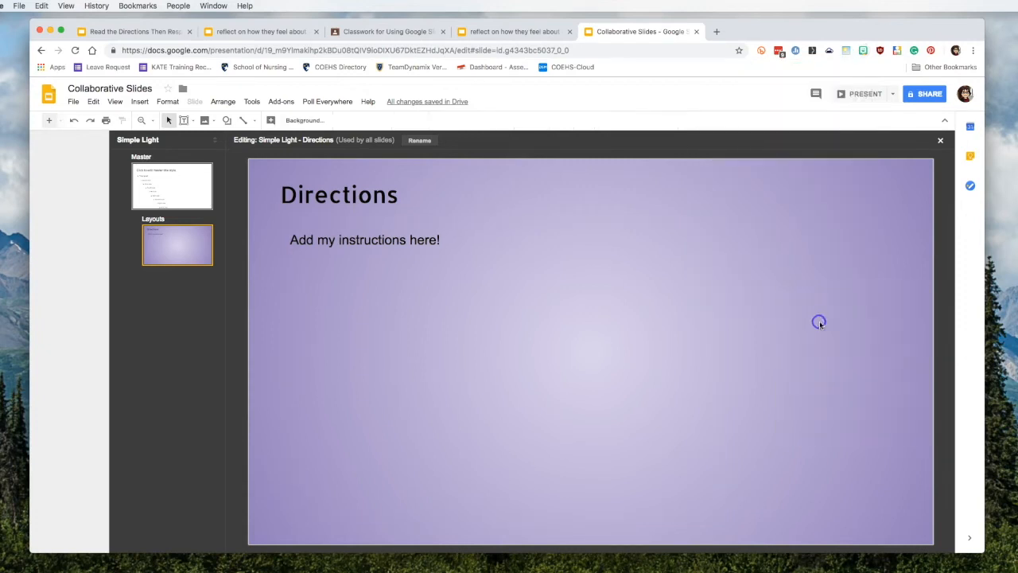
pyautogui.moveTo(775, 306); pyautogui.dragTo(772, 333)
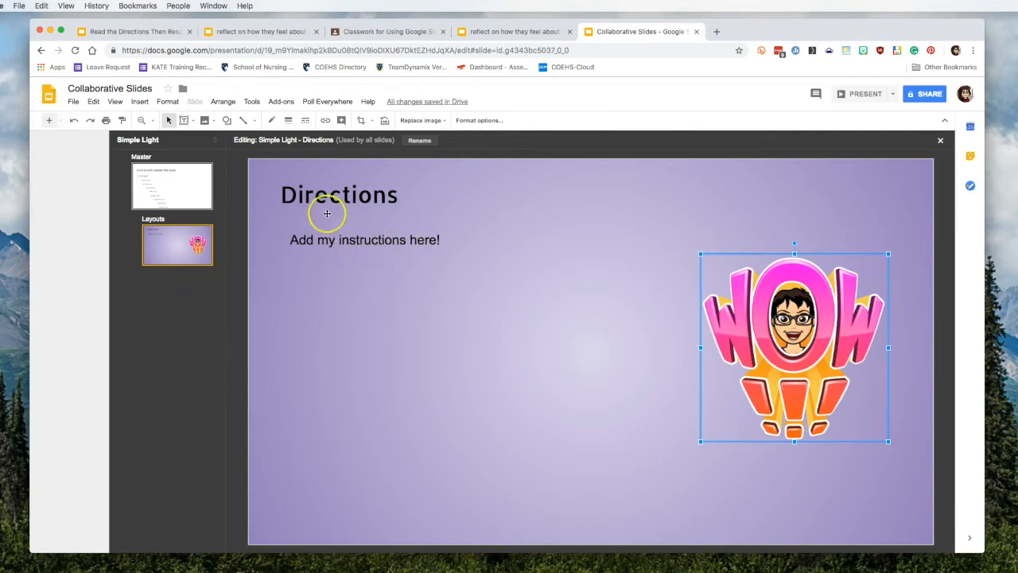
pyautogui.click(50, 122)
# Step: Remove the title placeholder from the new Custom Layout 1
pyautogui.tripleClick(336, 216)
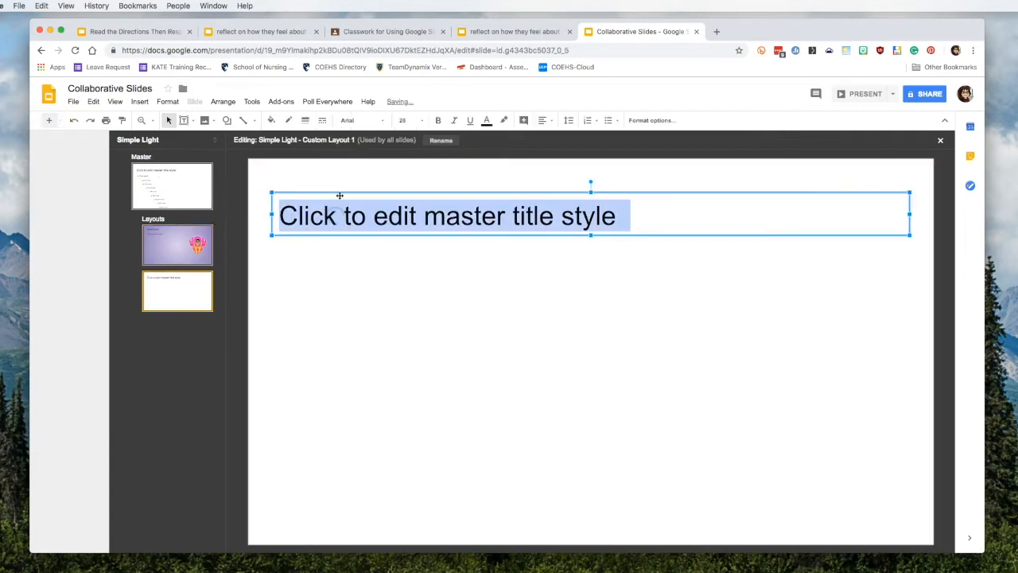
pyautogui.click(340, 195)
pyautogui.press('BackSpace')
pyautogui.click(334, 190)
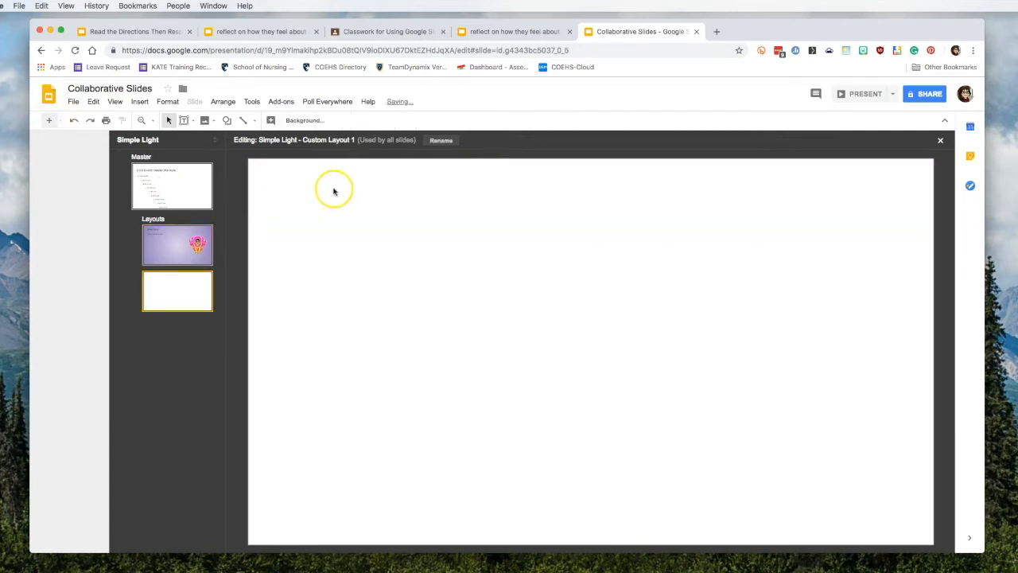
# Step: Give Custom Layout 1 a light-blue gradient background
pyautogui.rightClick(529, 280)
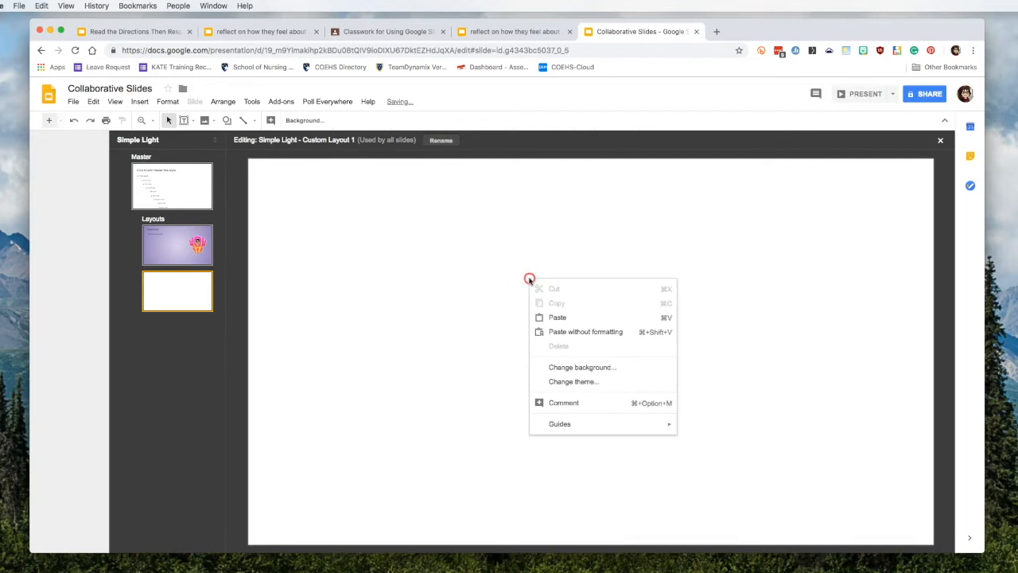
pyautogui.click(583, 367)
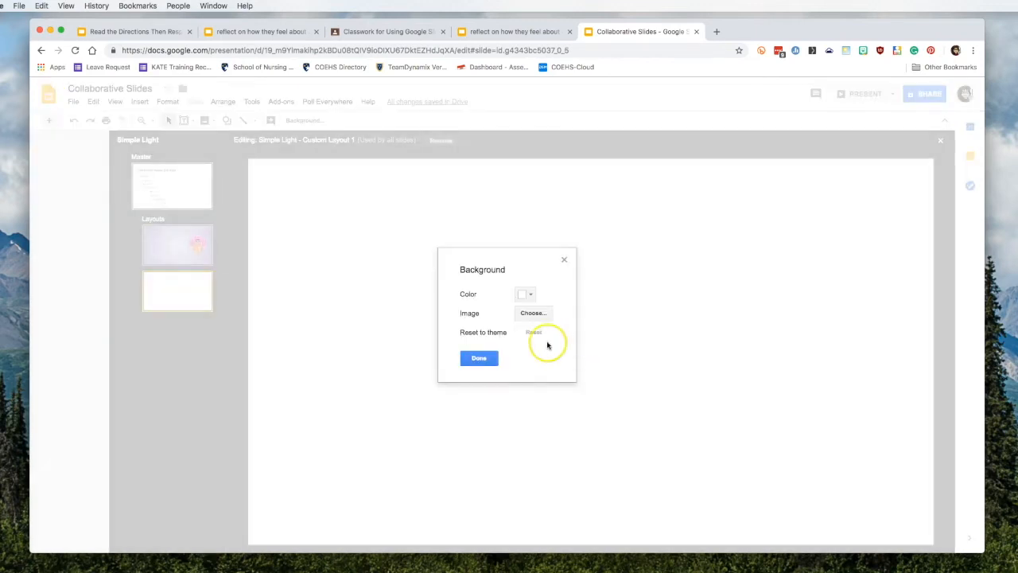
pyautogui.click(528, 295)
pyautogui.click(595, 314)
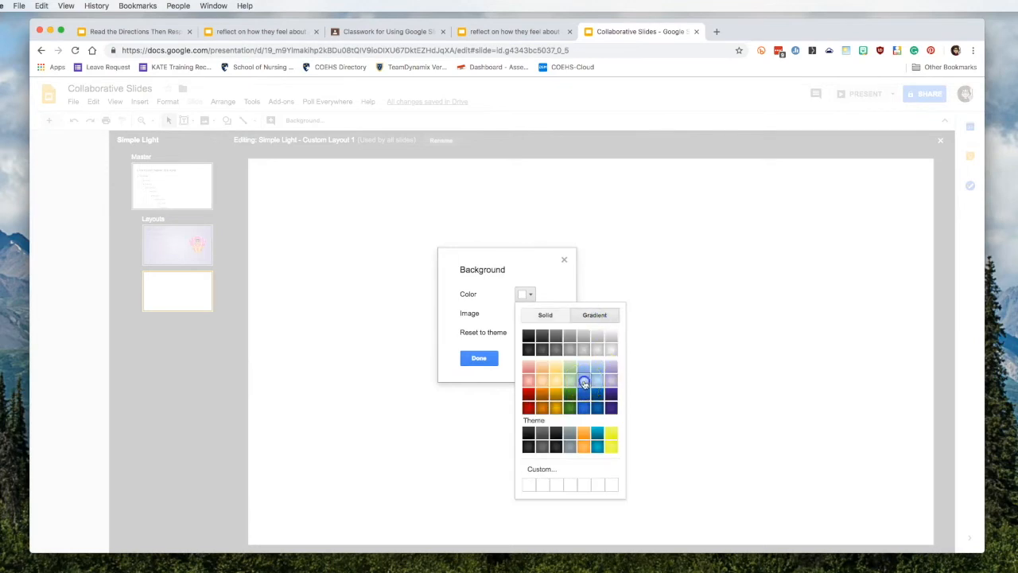
pyautogui.click(591, 386)
pyautogui.click(490, 357)
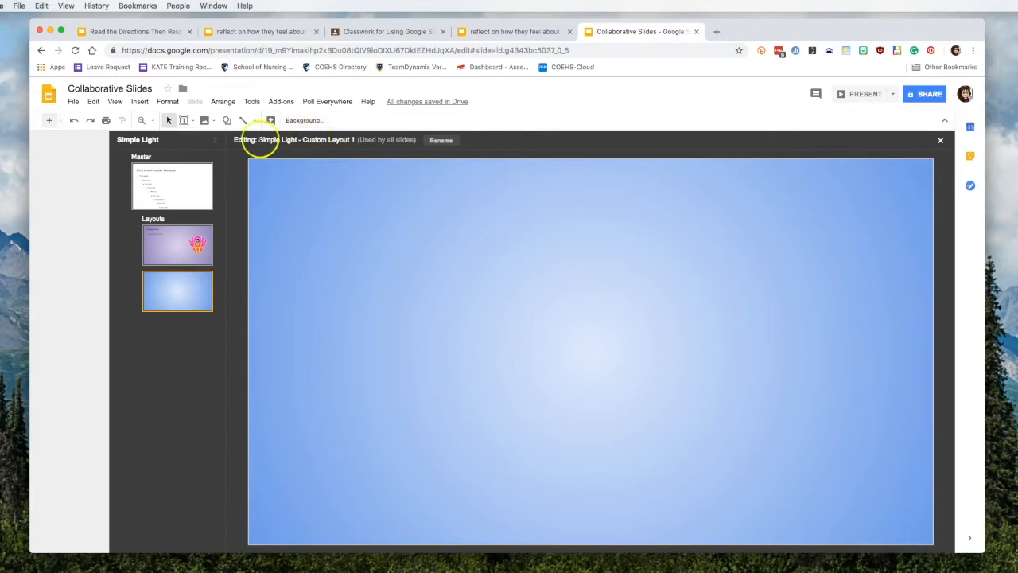
# Step: Add a top-left text box reading 'Name:' at font size 30
pyautogui.click(194, 122)
pyautogui.click(209, 138)
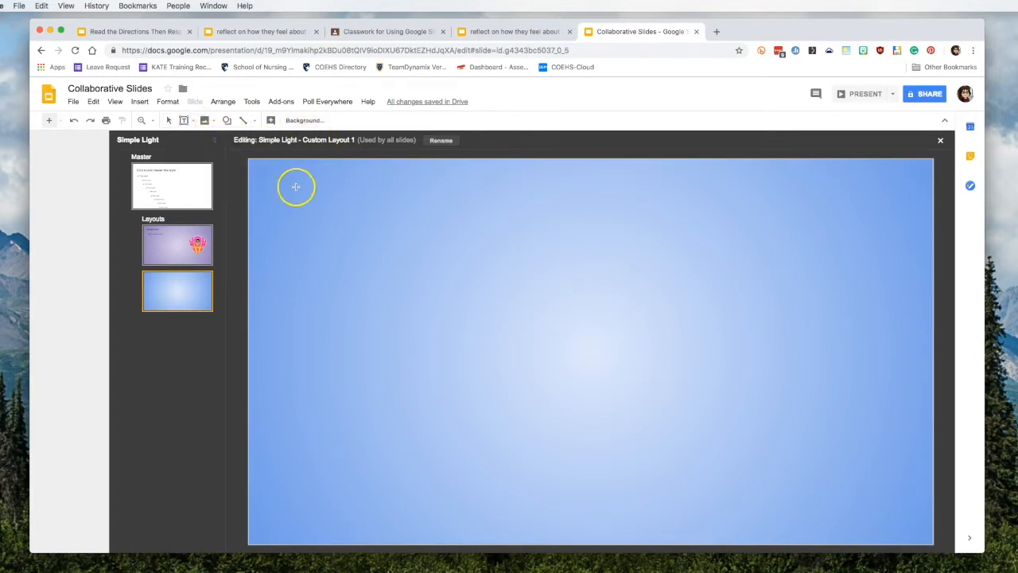
pyautogui.moveTo(272, 180); pyautogui.dragTo(439, 225)
pyautogui.click(404, 120)
pyautogui.click(416, 283)
pyautogui.write('N')
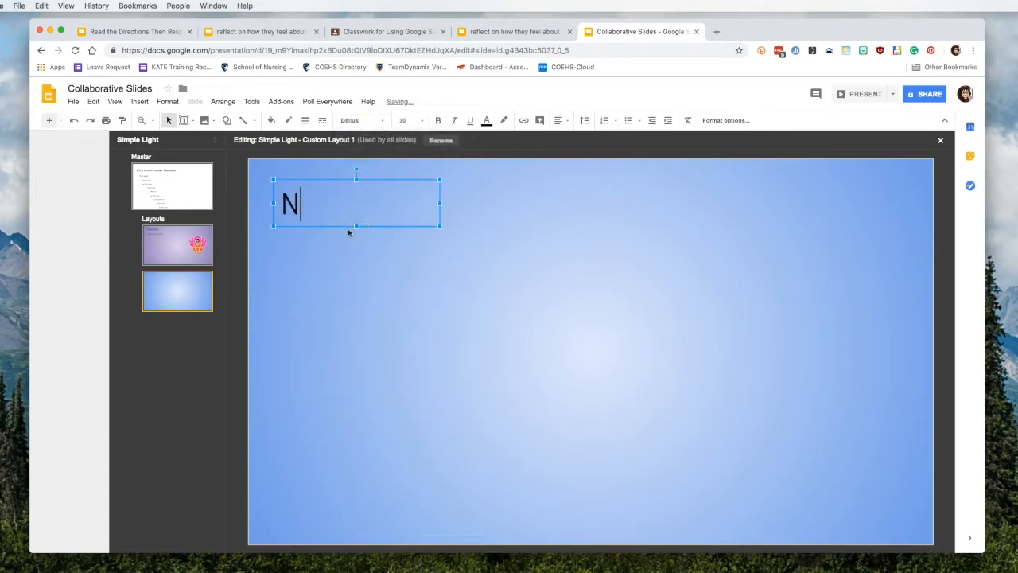
pyautogui.write('ame:')
pyautogui.click(493, 200)
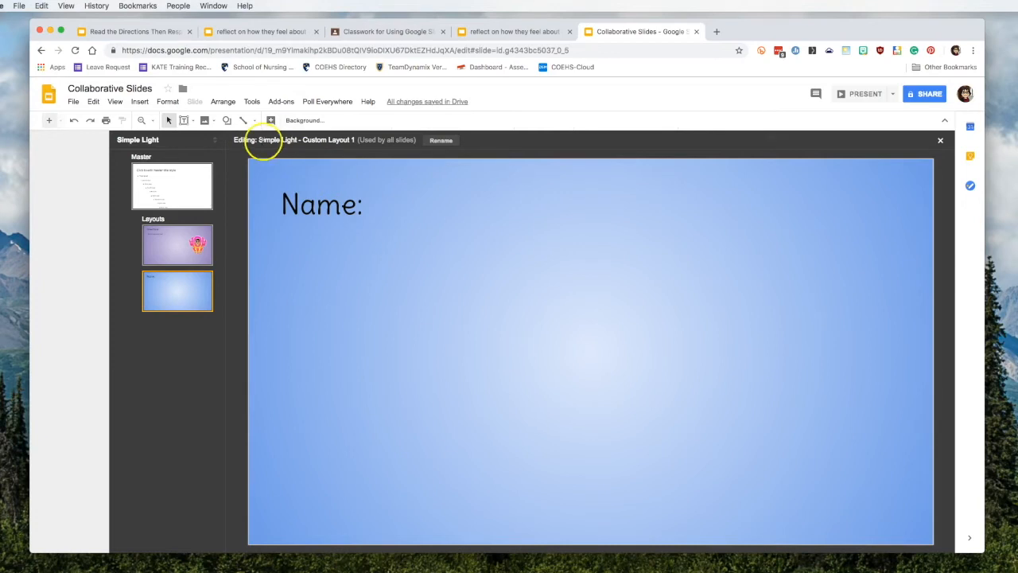
# Step: Insert a title placeholder beside the 'Name:' label
pyautogui.click(193, 121)
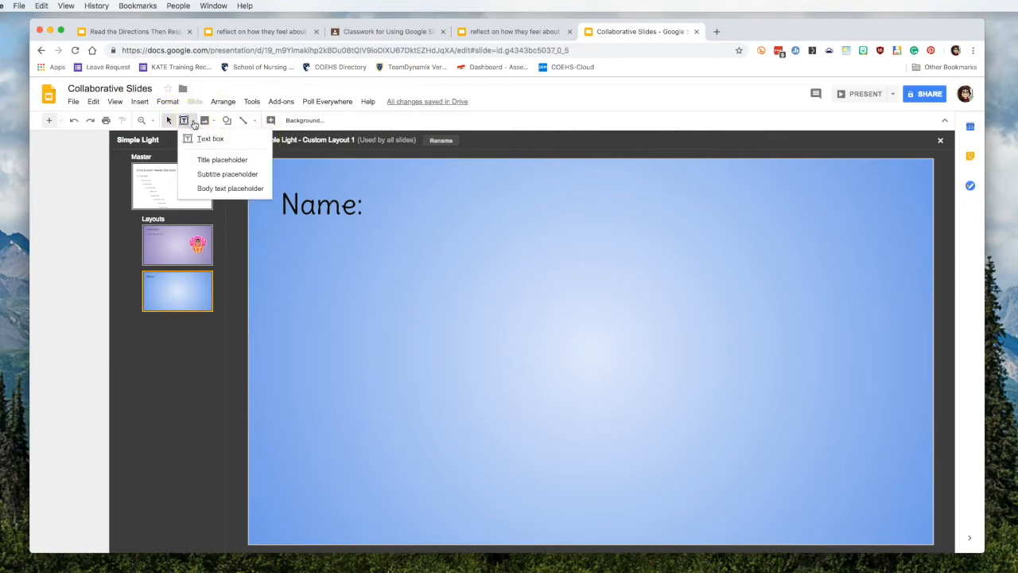
pyautogui.click(222, 160)
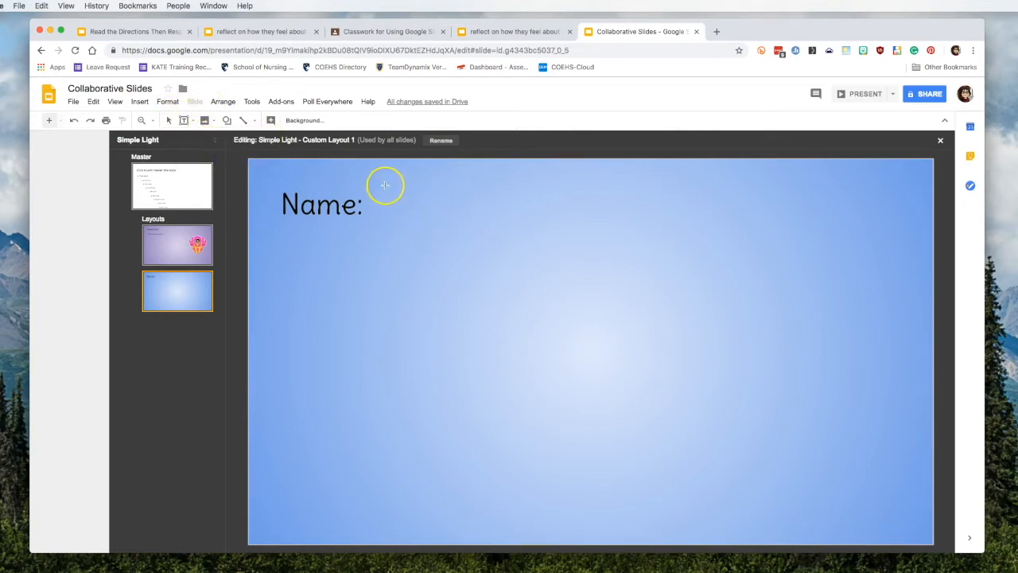
pyautogui.moveTo(376, 185); pyautogui.dragTo(721, 232)
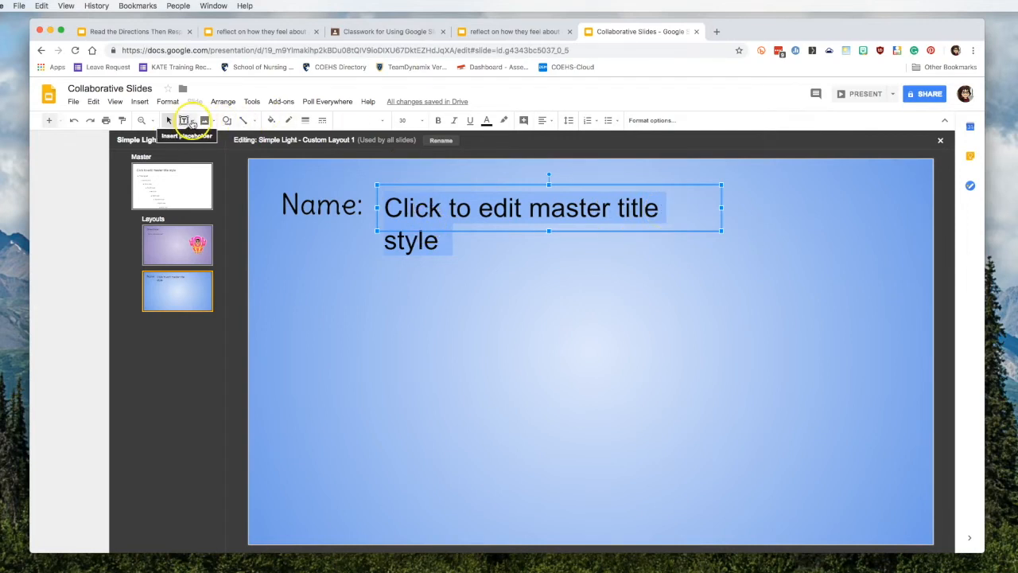
pyautogui.click(191, 122)
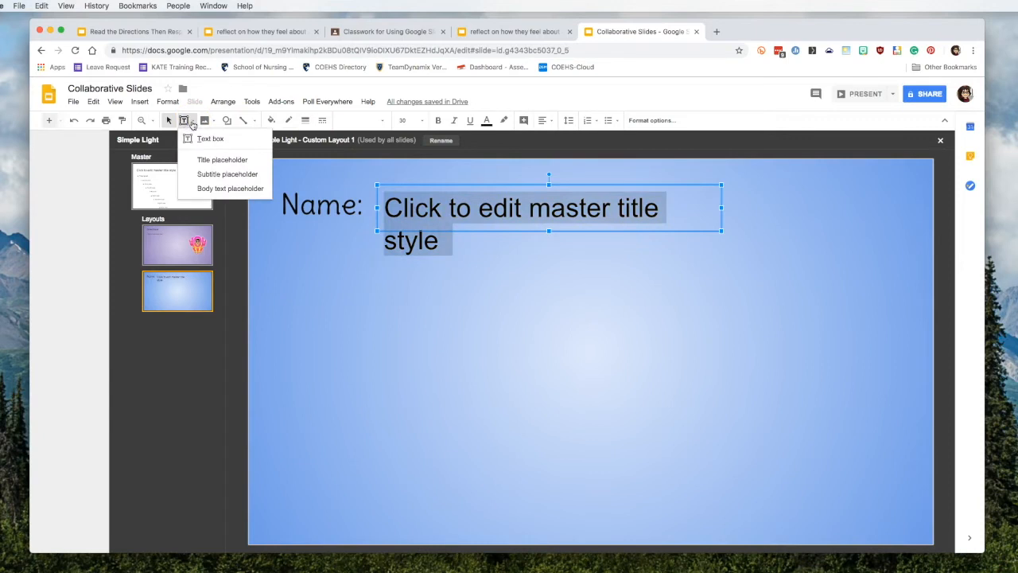